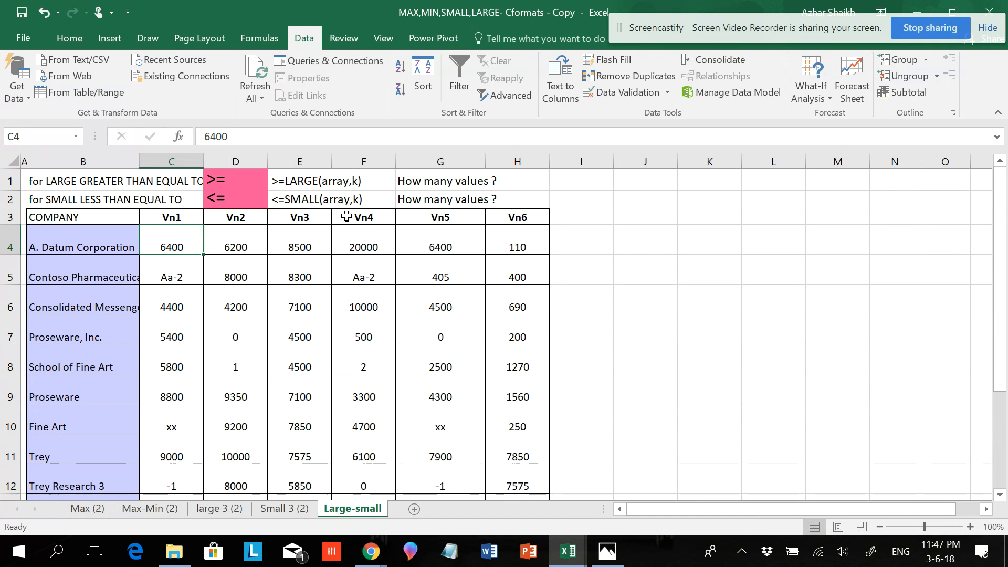
Examine the example SMALL formula in J3 on the Small 3 (2) sheet and return to the Large-small sheet
left_click(306, 181)
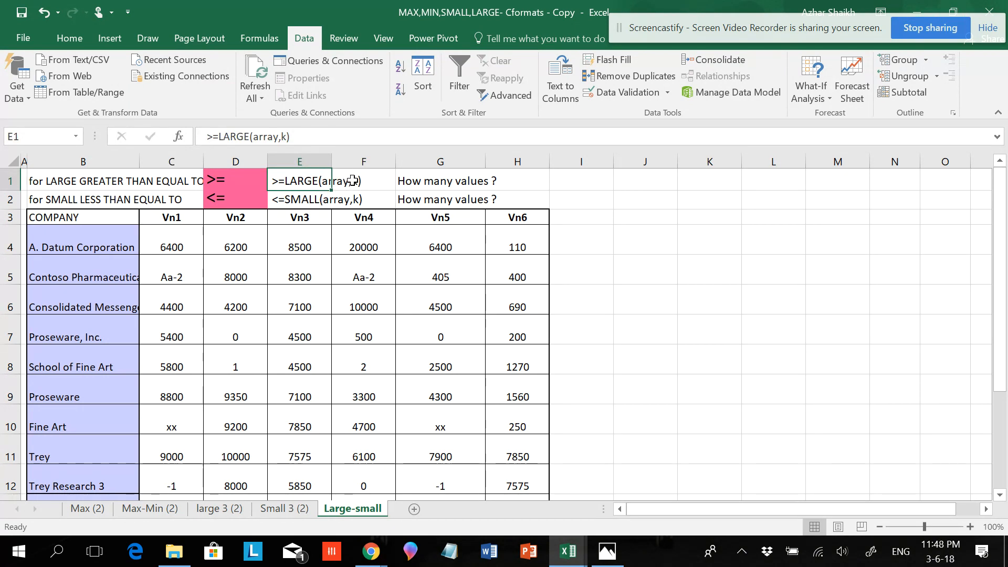
left_click(295, 518)
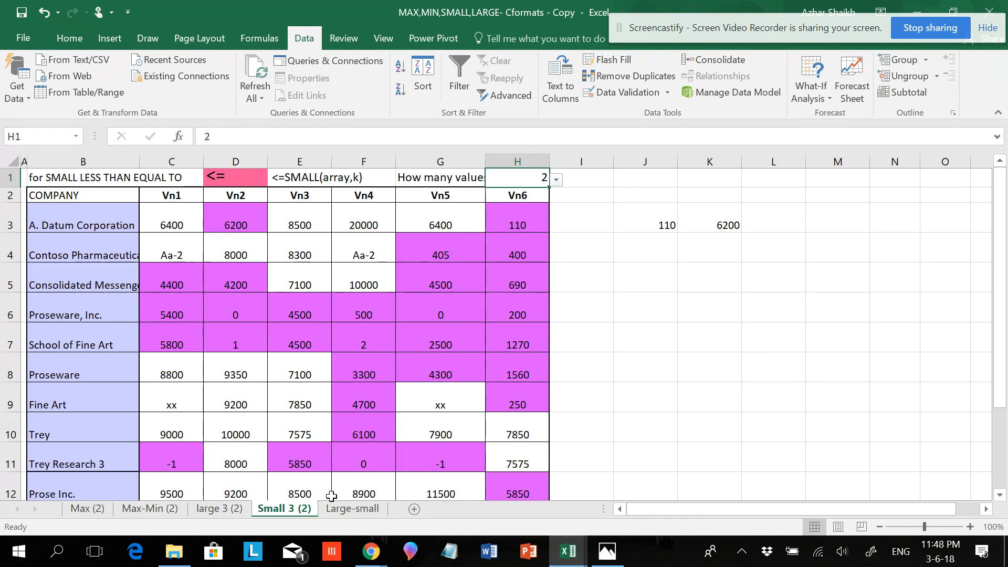
left_click(665, 225)
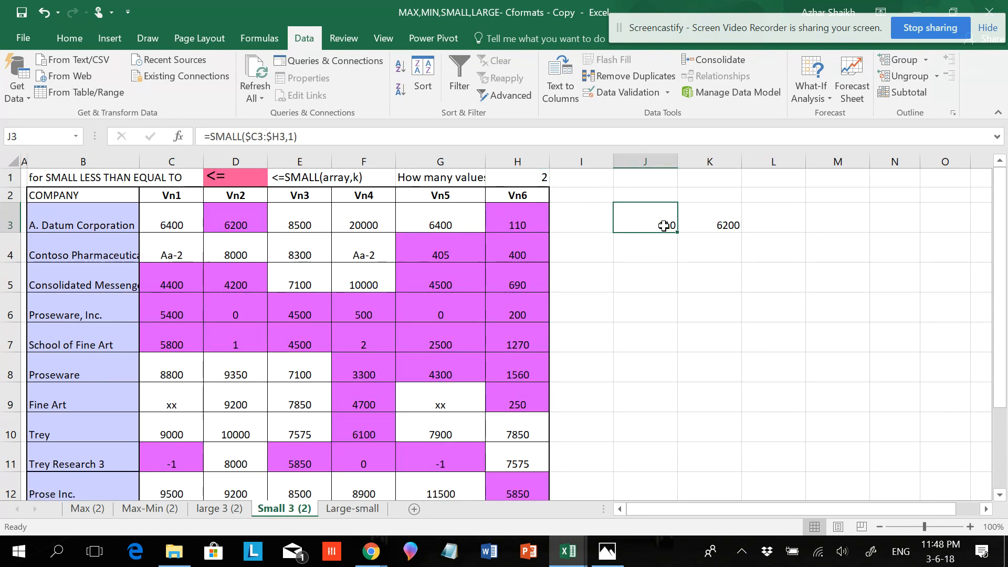
left_click(361, 510)
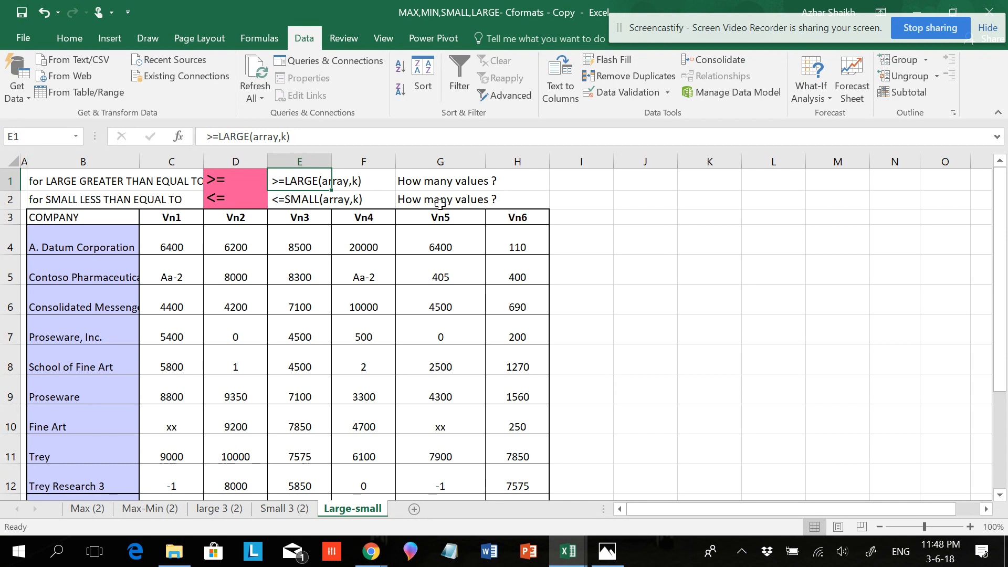
left_click(211, 181)
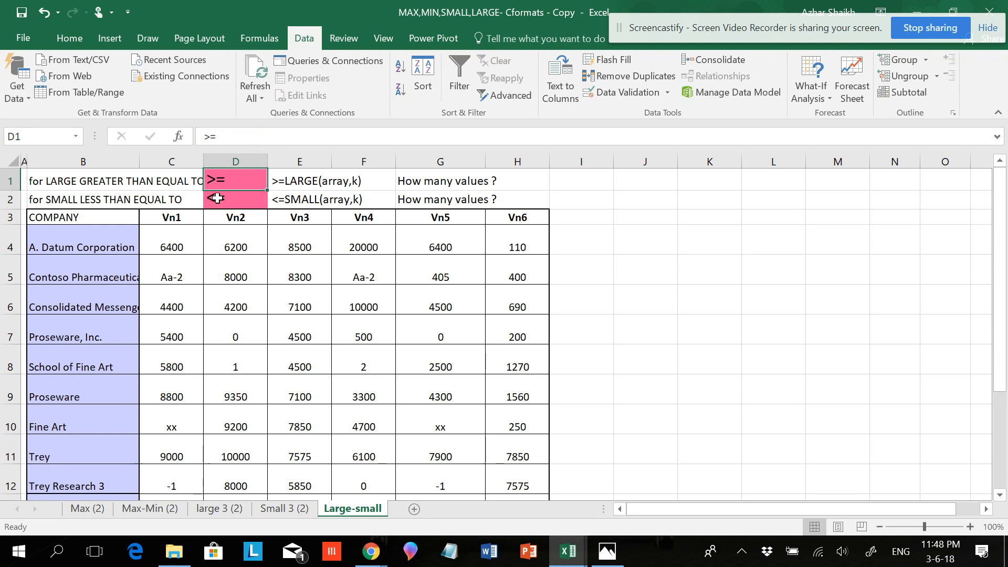
Start a formula-based conditional formatting rule for the Vn1 to Vn6 data values beginning at C4
left_click_drag(181, 247, 495, 471)
scroll(421, 354, "up", 1)
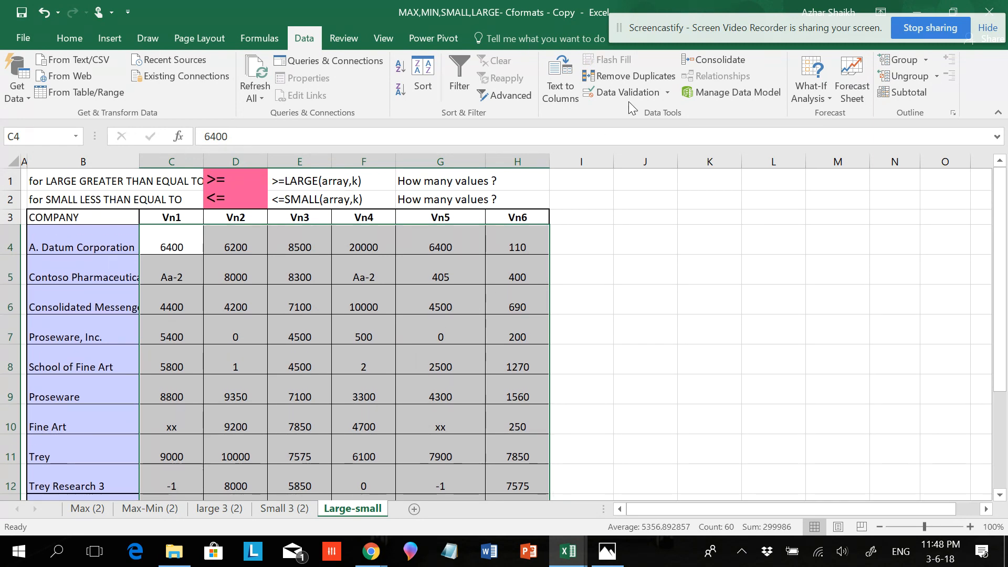
left_click(73, 38)
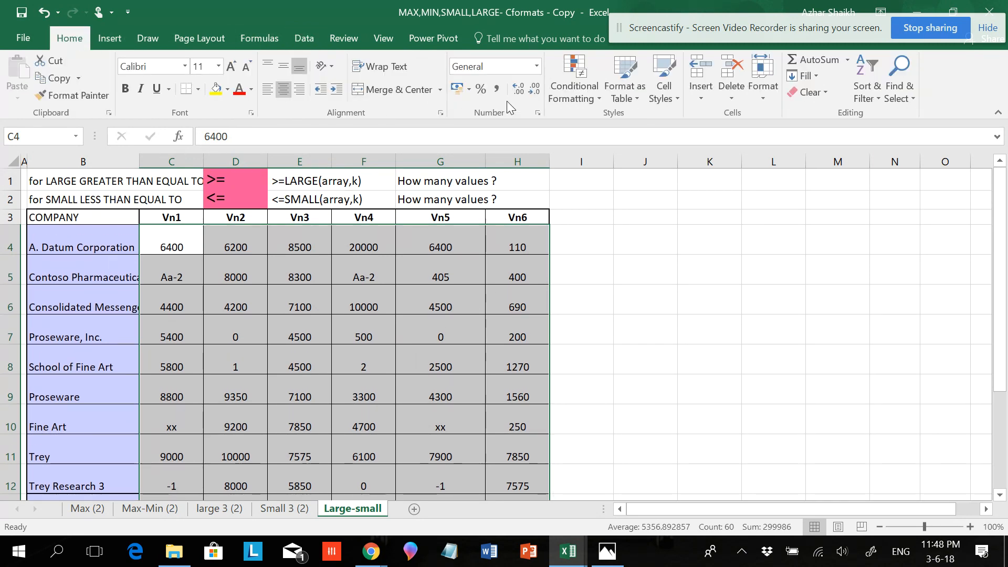
left_click(566, 99)
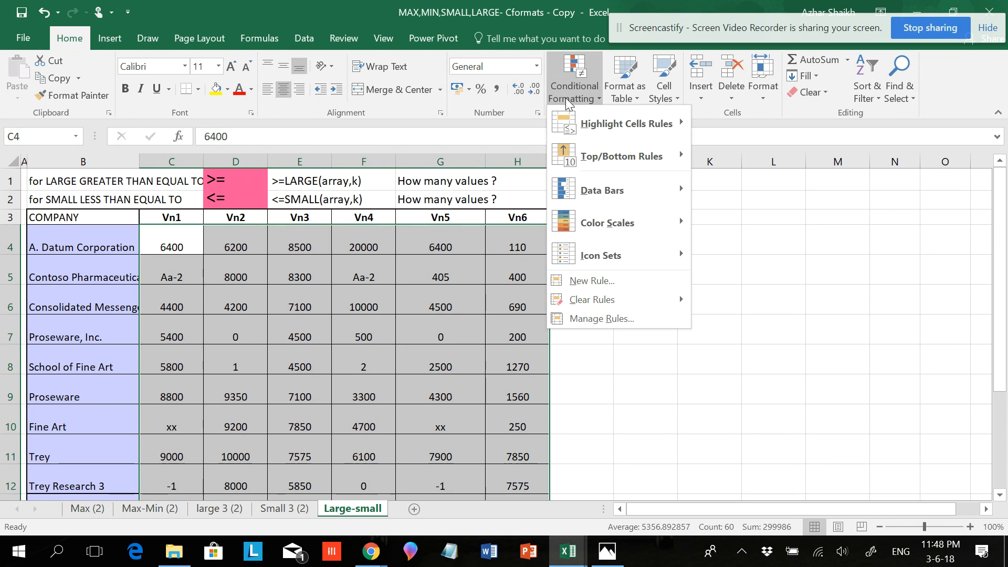
left_click(617, 284)
left_click_drag(586, 42, 605, 128)
left_click(634, 234)
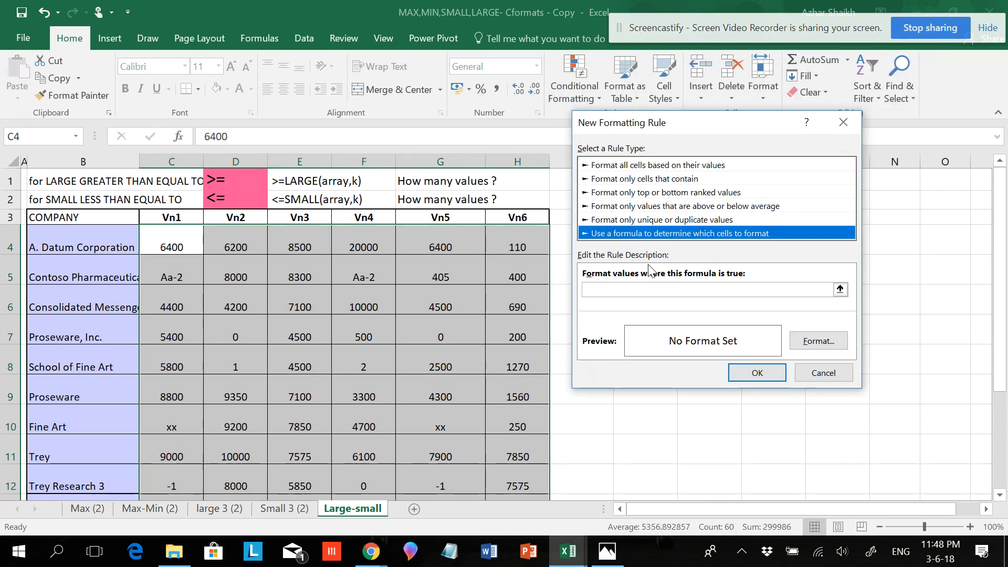
Begin the rule formula with a relative reference to the first data cell: =C4>=Large(
left_click(635, 290)
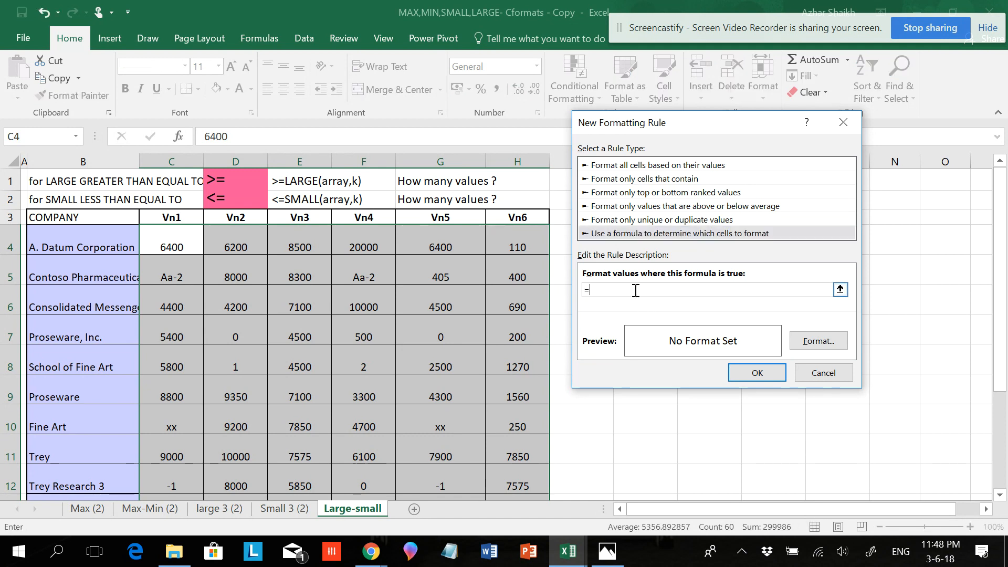
left_click(175, 248)
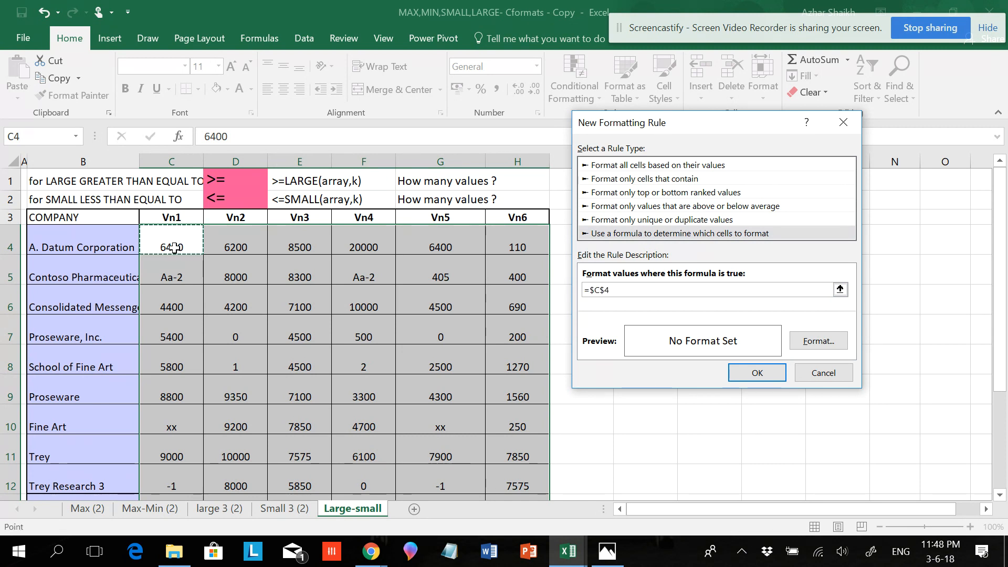
key("F4")
key("F4")
key("F4")
type("=")
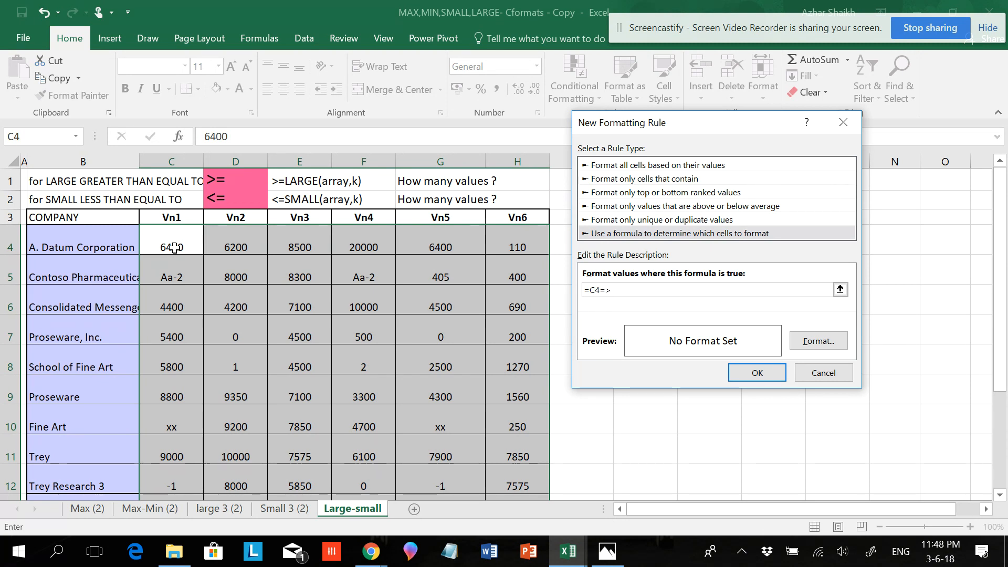
key("BackSpace")
type(">=Large(")
Complete the Large function with $C4:$H4 as the array and $H$1 as k, closing the parenthesis
left_click_drag(190, 235, 518, 243)
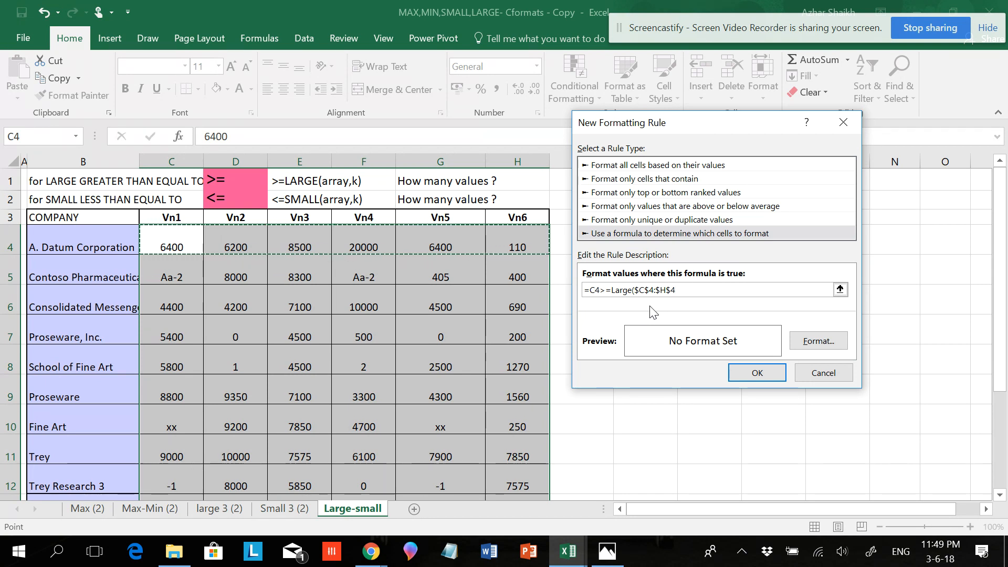
key("F4")
key("F4")
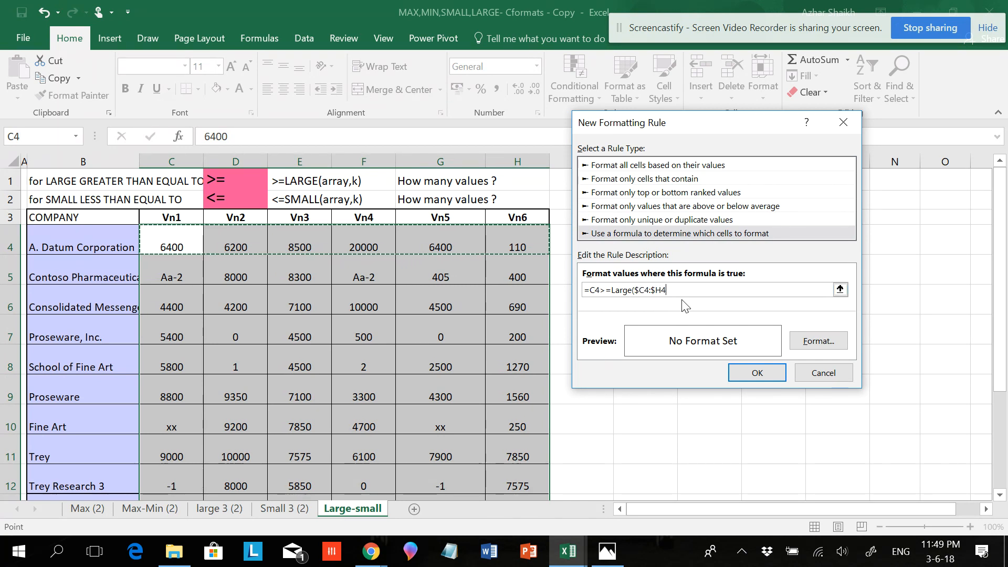
type(",")
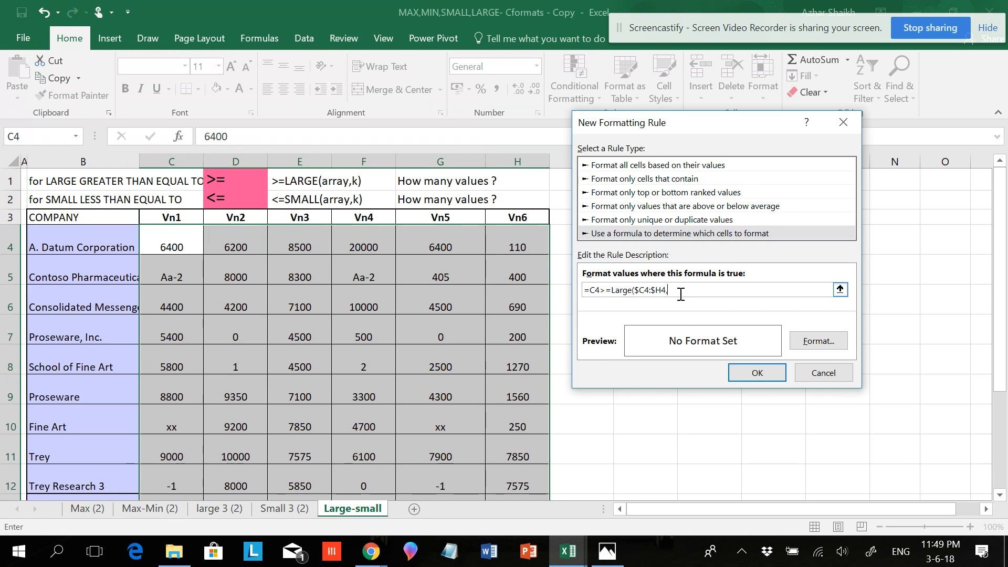
left_click(512, 179)
type(")")
Give the rule a custom pink fill of RGB 255, 105, 180 and apply it to the selected data
left_click(811, 345)
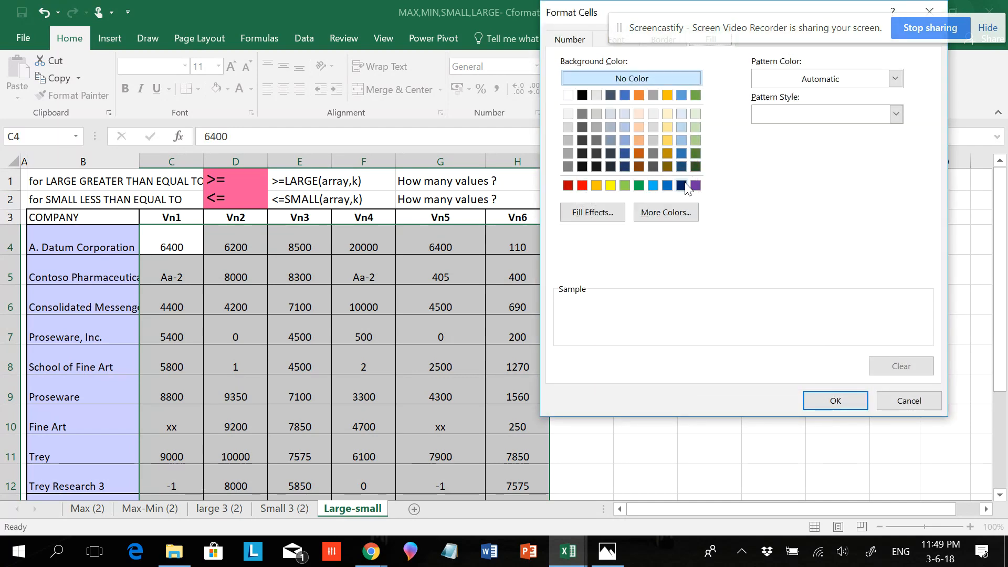
left_click(653, 213)
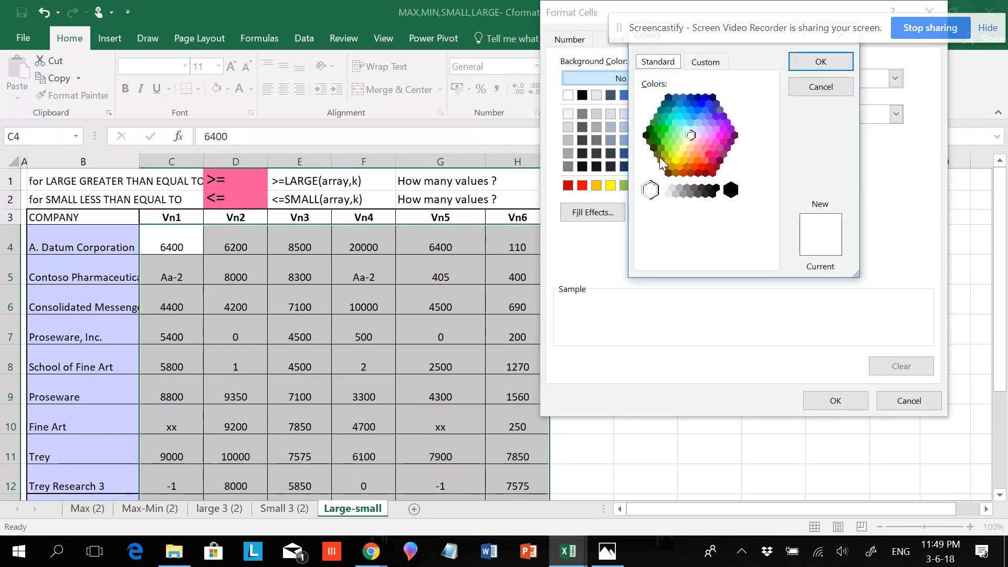
left_click(713, 149)
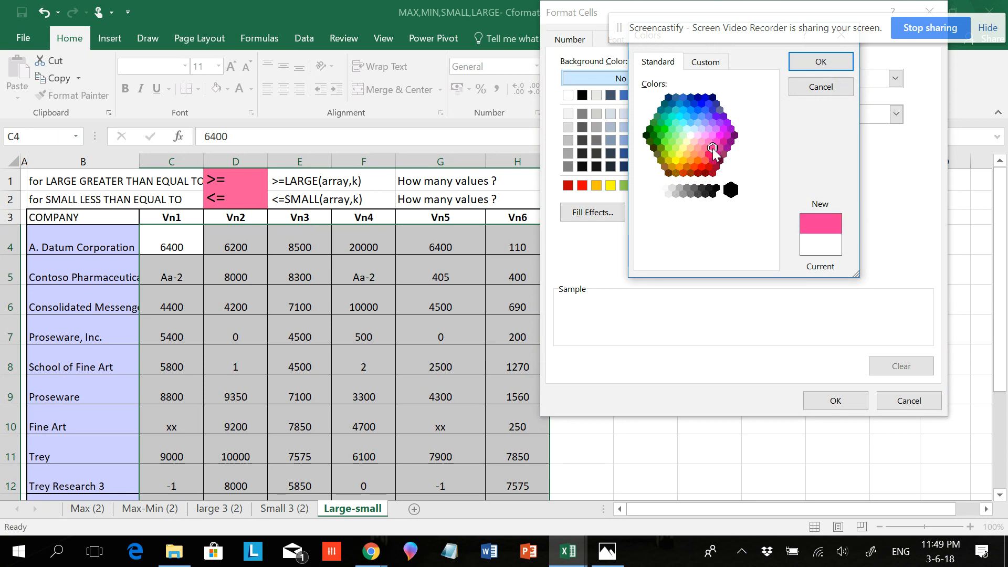
left_click(705, 63)
left_click_drag(763, 124, 763, 114)
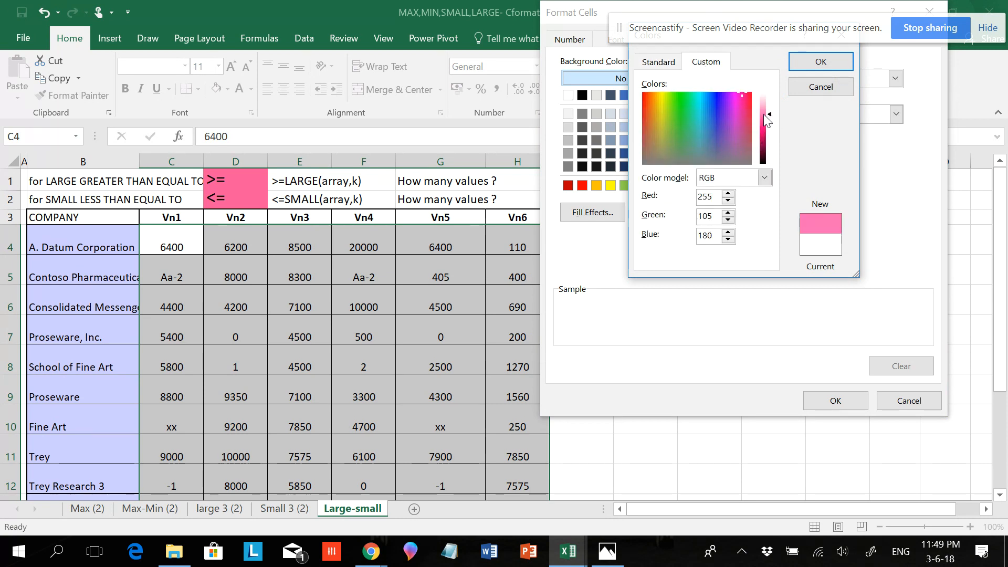
left_click(805, 68)
left_click(832, 399)
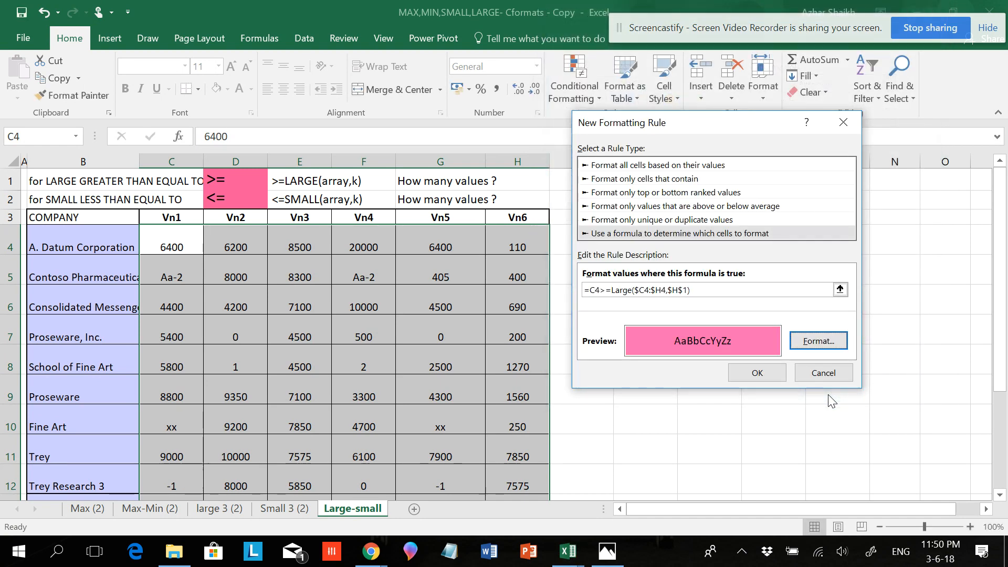
left_click(758, 374)
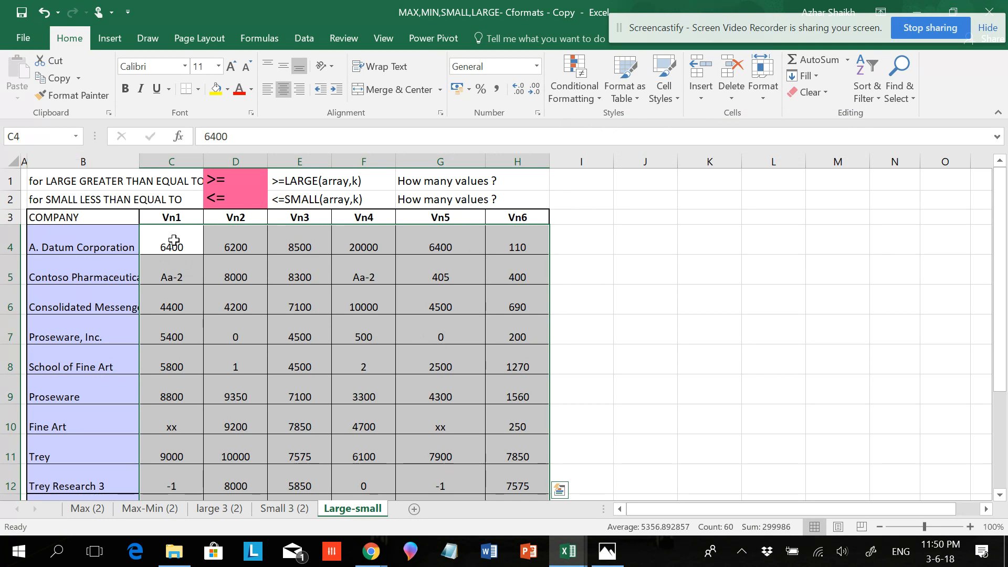
left_click(575, 100)
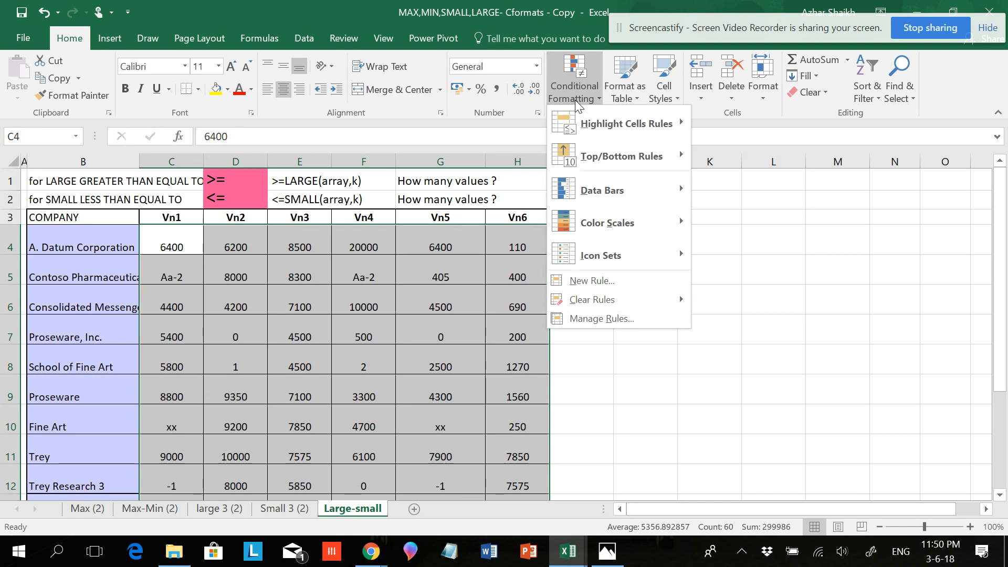
left_click(584, 283)
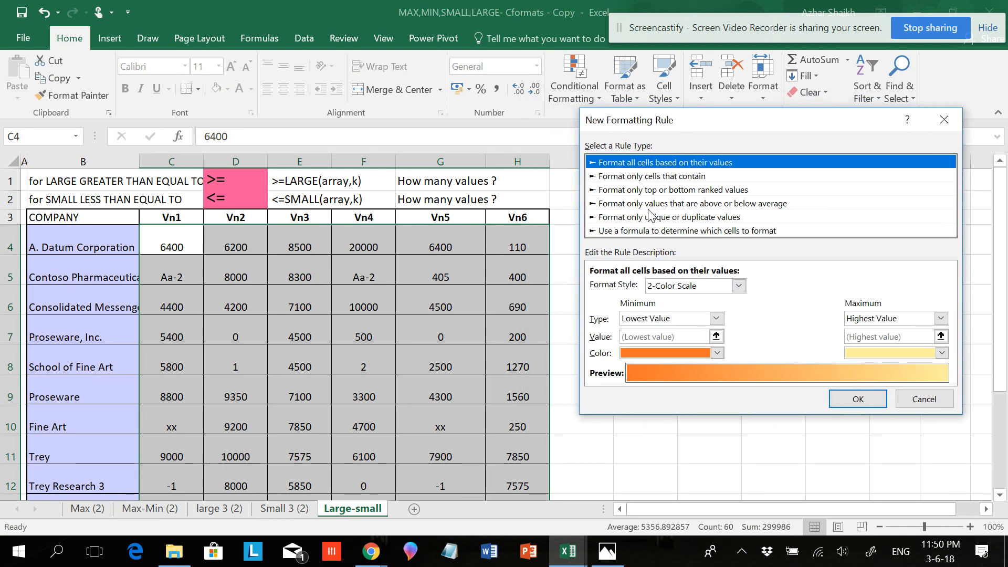
left_click(649, 231)
left_click(634, 285)
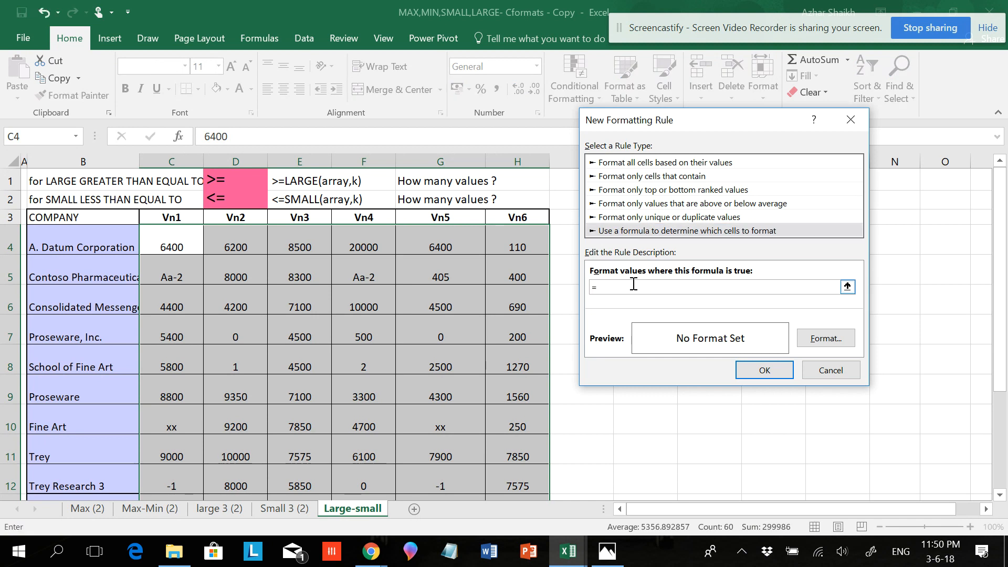
left_click(185, 247)
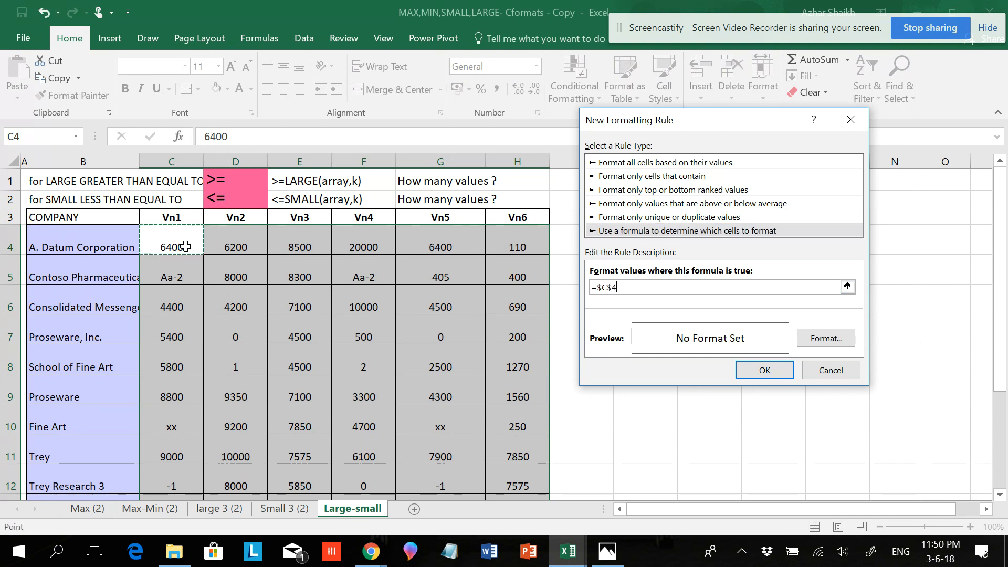
key("F4")
key("F4")
key("F4")
type("=")
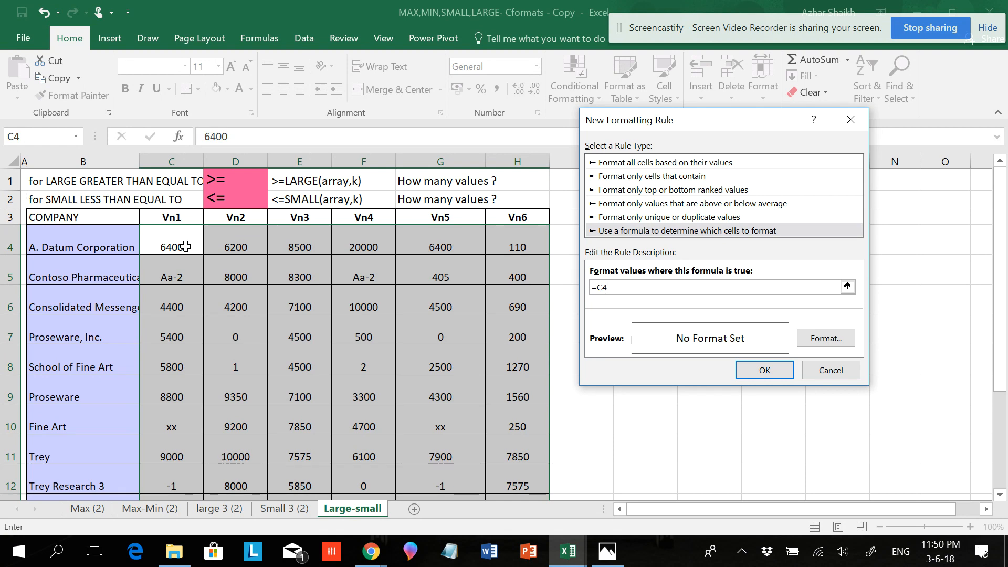
key("Escape")
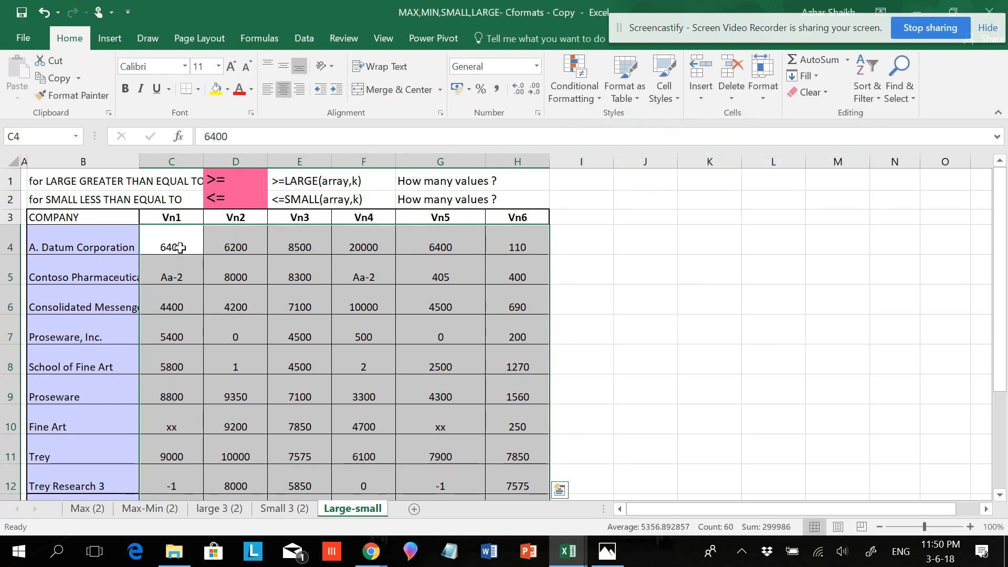
Start a second formula-based conditional formatting rule for the same selected data values
left_click(569, 91)
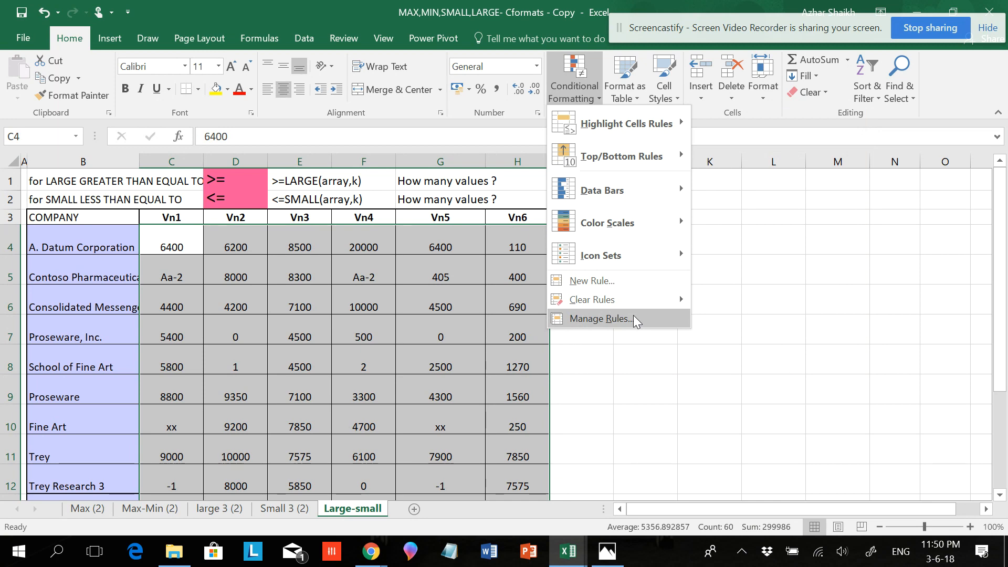
left_click(623, 279)
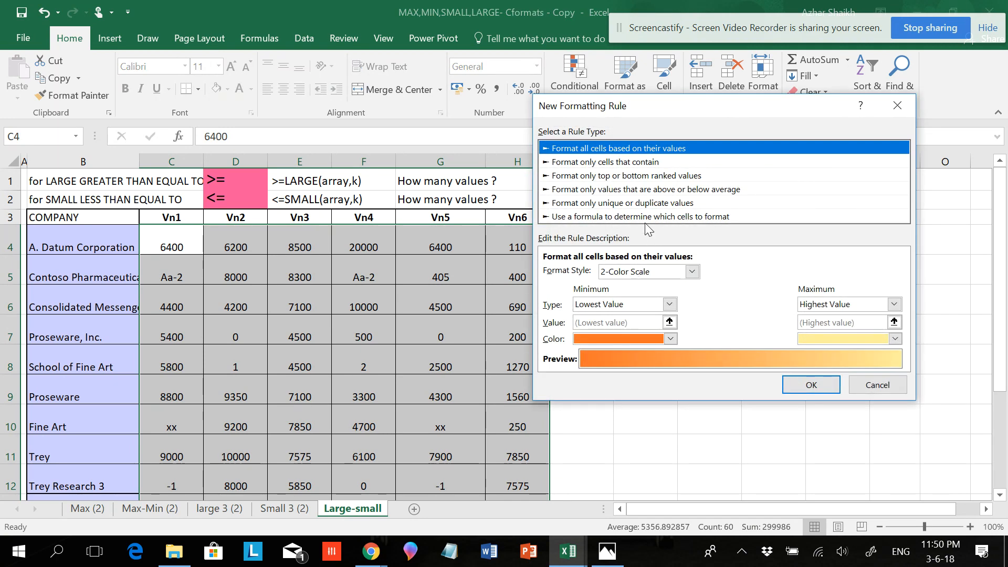
left_click(645, 219)
Begin the second rule's formula with a relative reference to the first data cell: =C4<=small(
left_click(623, 274)
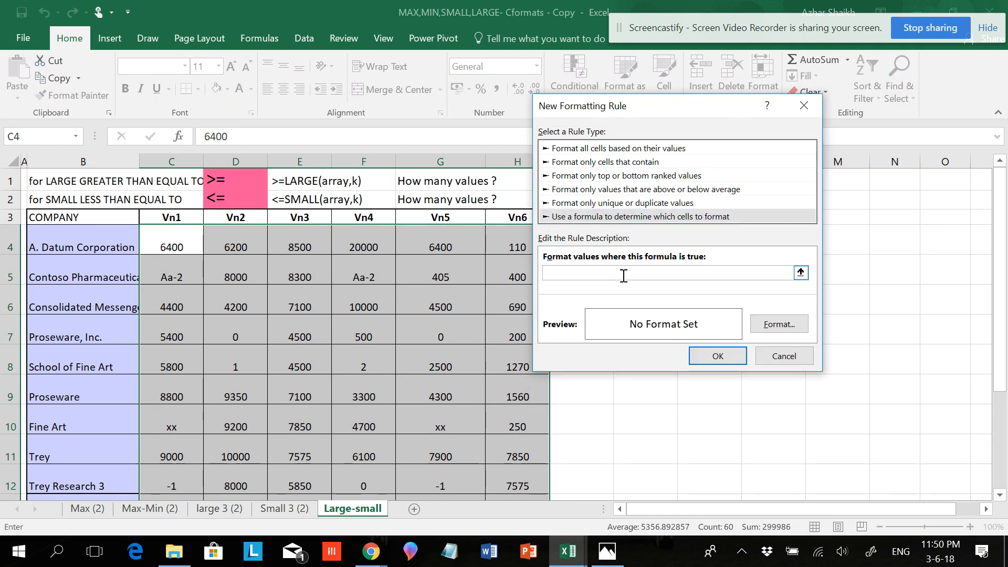
left_click(176, 244)
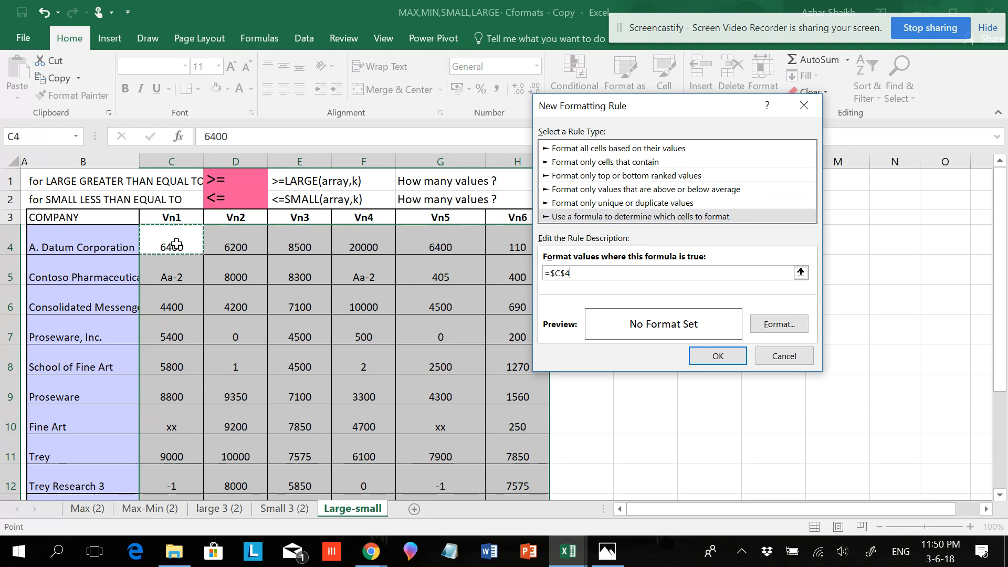
key("F4")
key("F4")
key("F4")
type("=")
key("BackSpace")
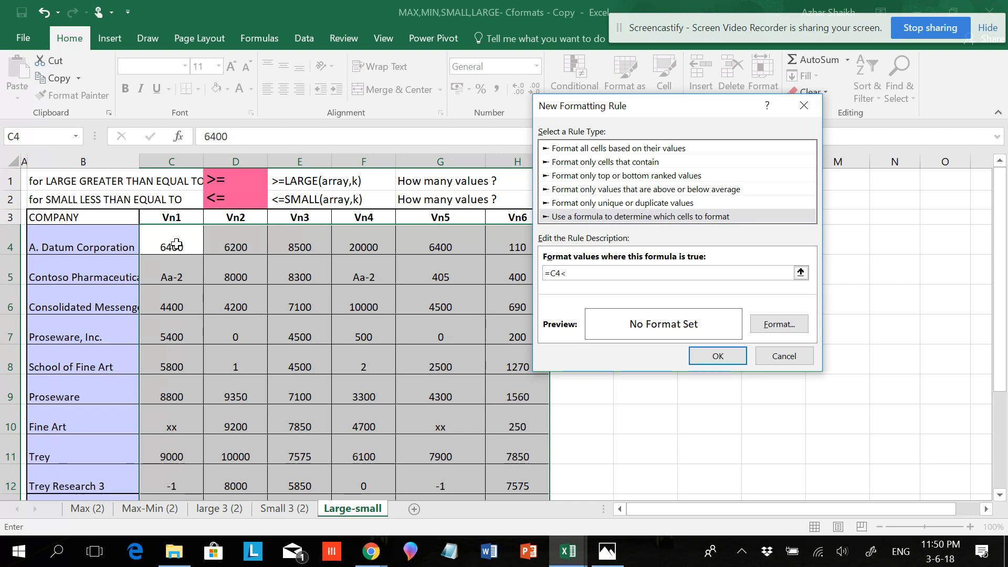
type("<=small(")
Complete the Small function with $C4:$H4 as the array and $H$2 as k, closing the parenthesis
left_click_drag(177, 240, 500, 227)
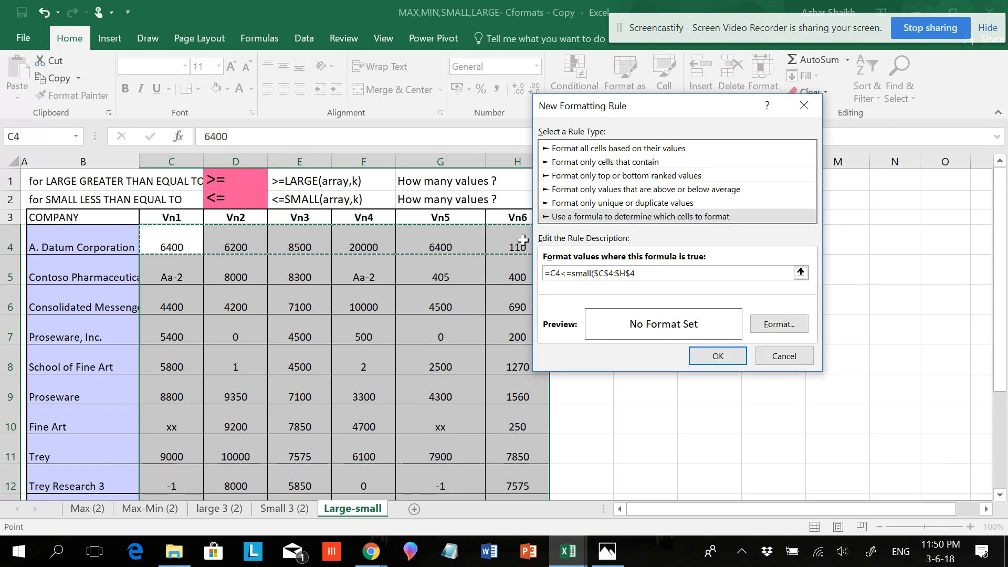
key("F4")
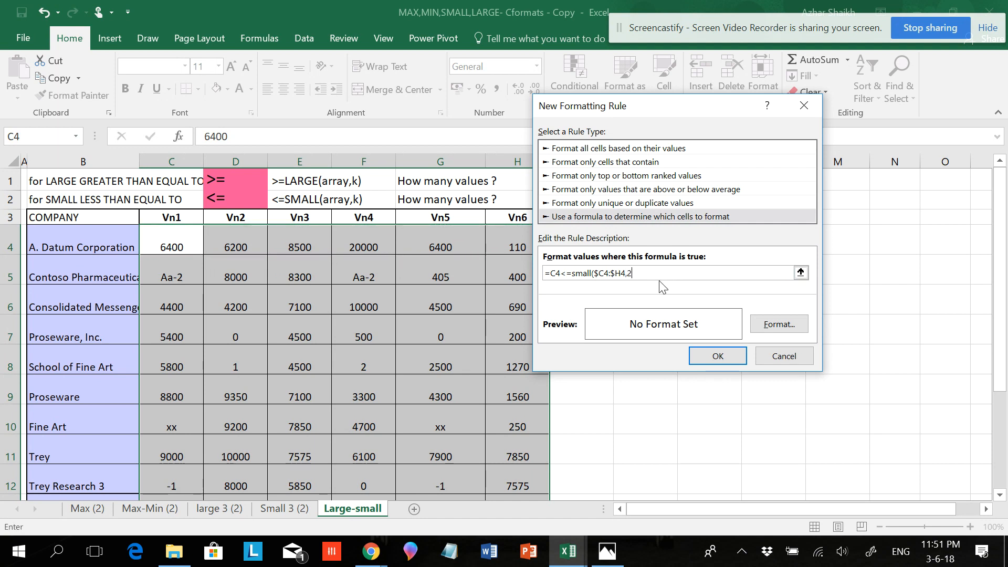
type("5")
key("BackSpace")
left_click(509, 199)
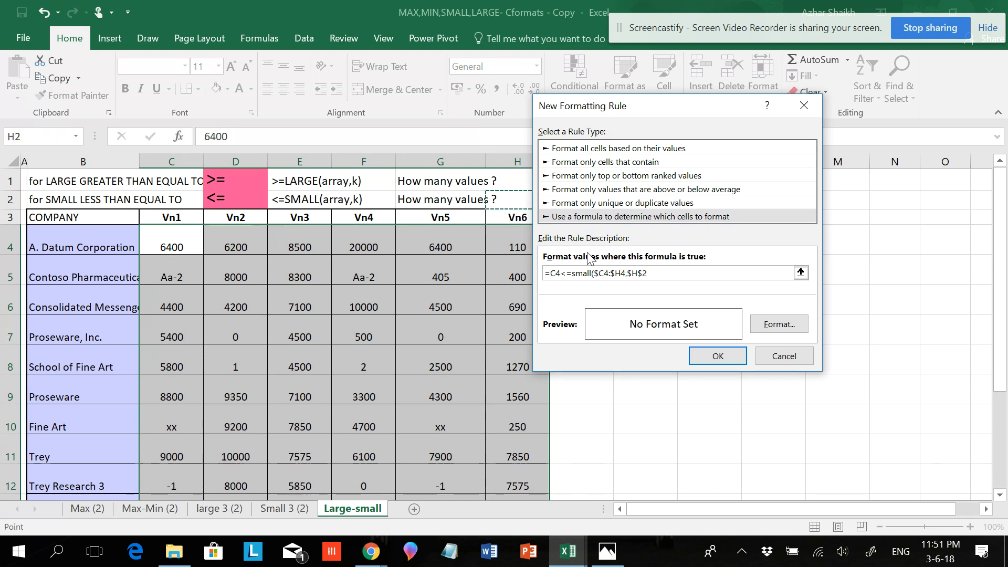
type(")")
Give the second rule a light green background fill and apply it to the selected data
left_click(765, 328)
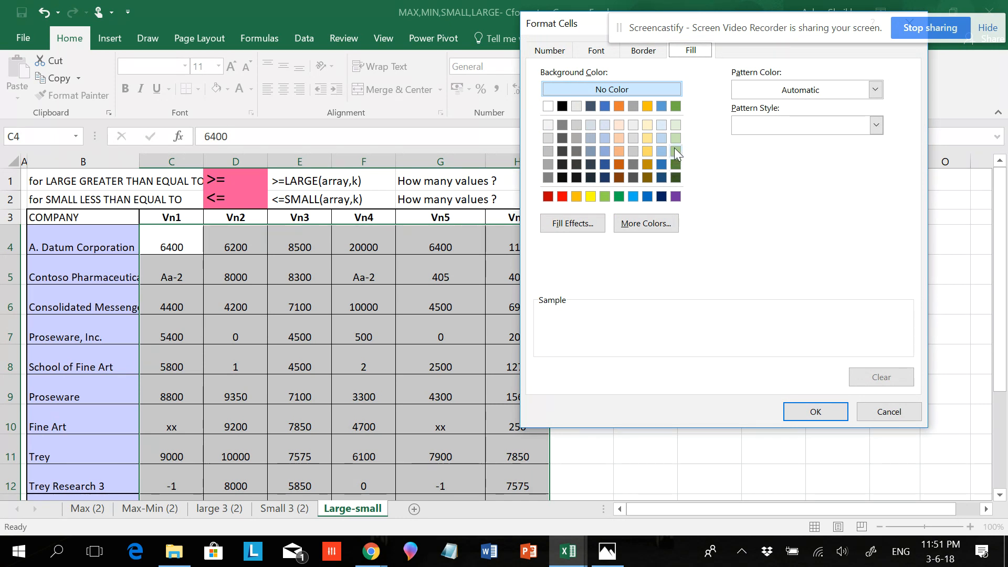
left_click(676, 139)
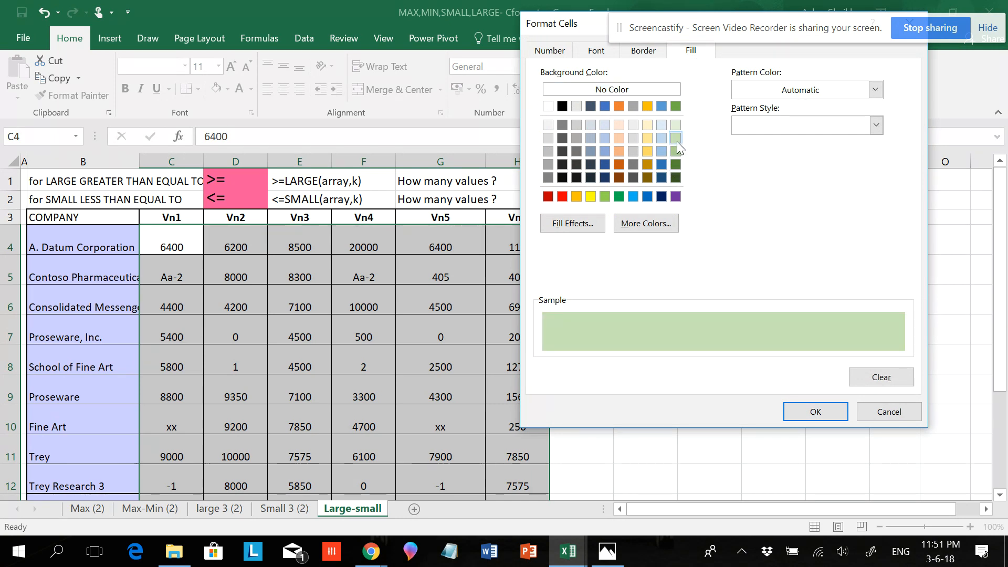
left_click(790, 412)
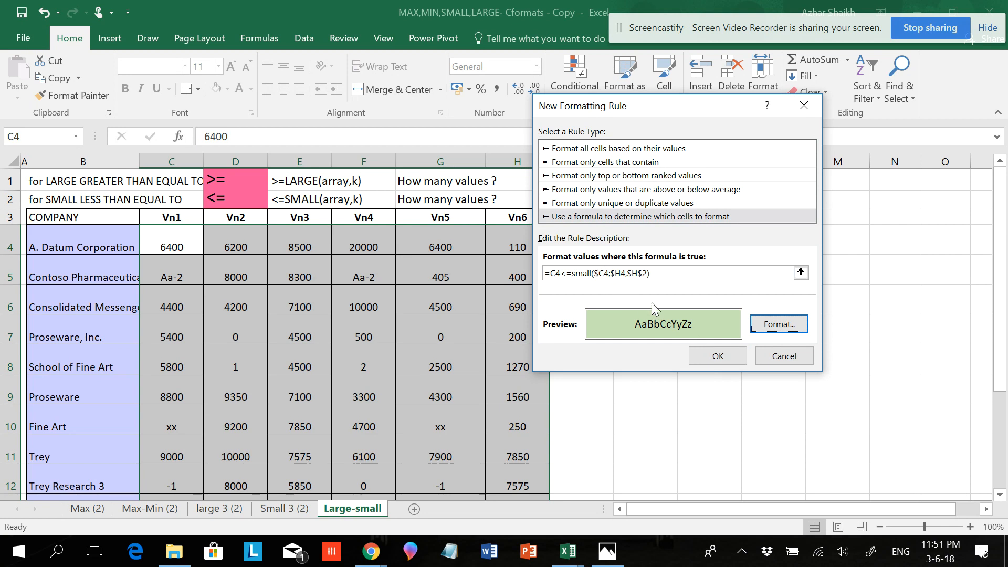
left_click(717, 357)
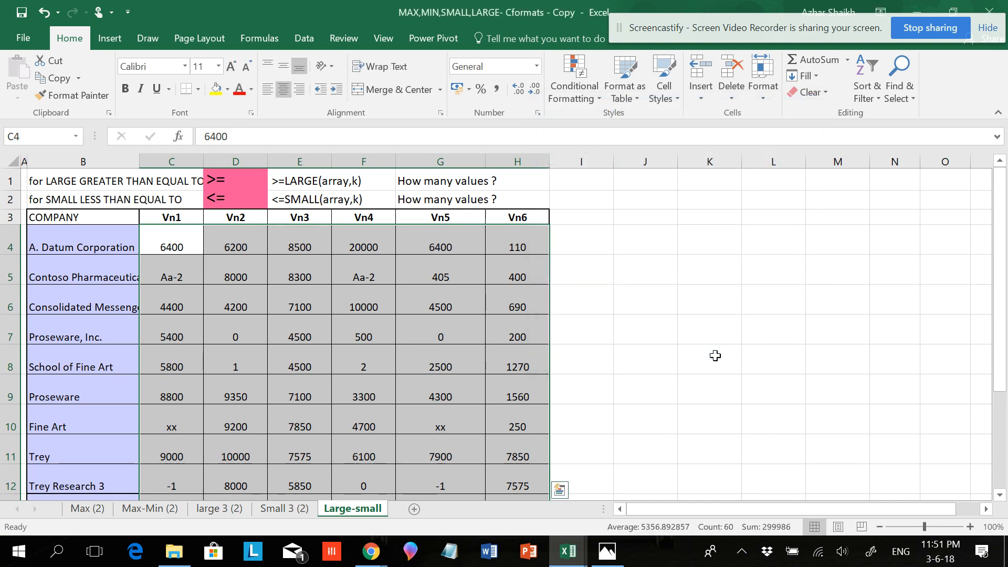
Add list data validation to cell H1 with the source values 1,2,3,4,5,6
scroll(360, 294, "down", 1)
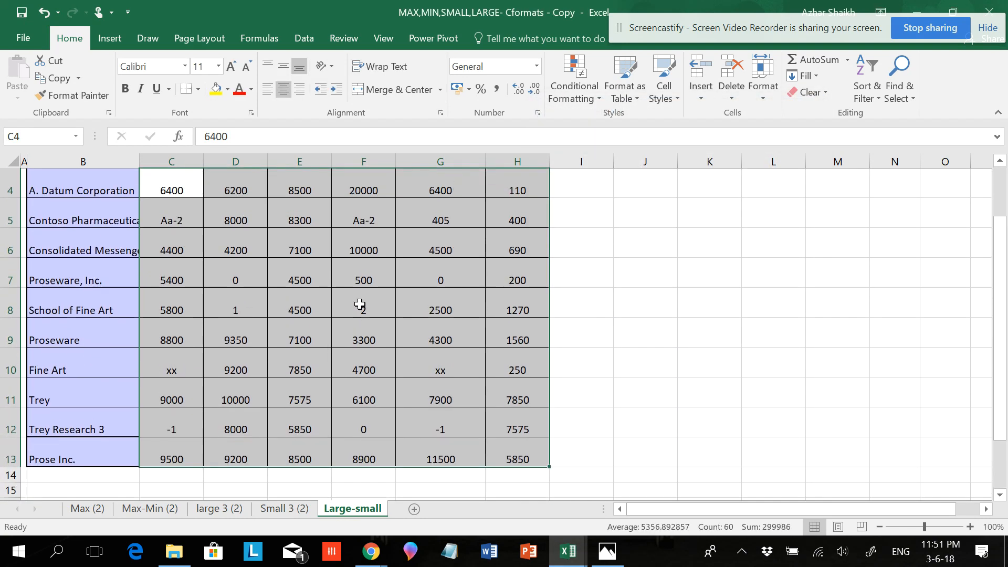
scroll(360, 301, "up", 1)
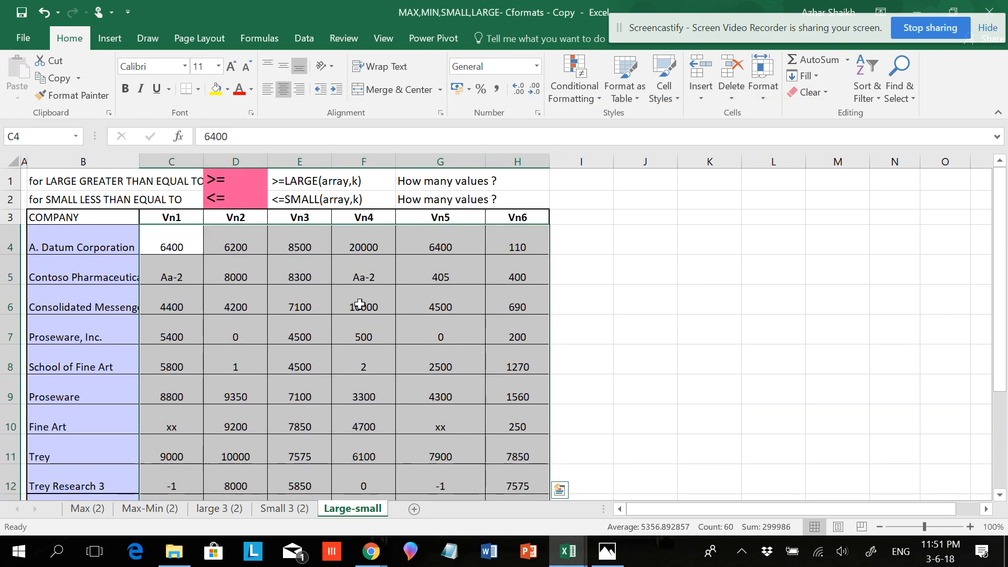
left_click(520, 180)
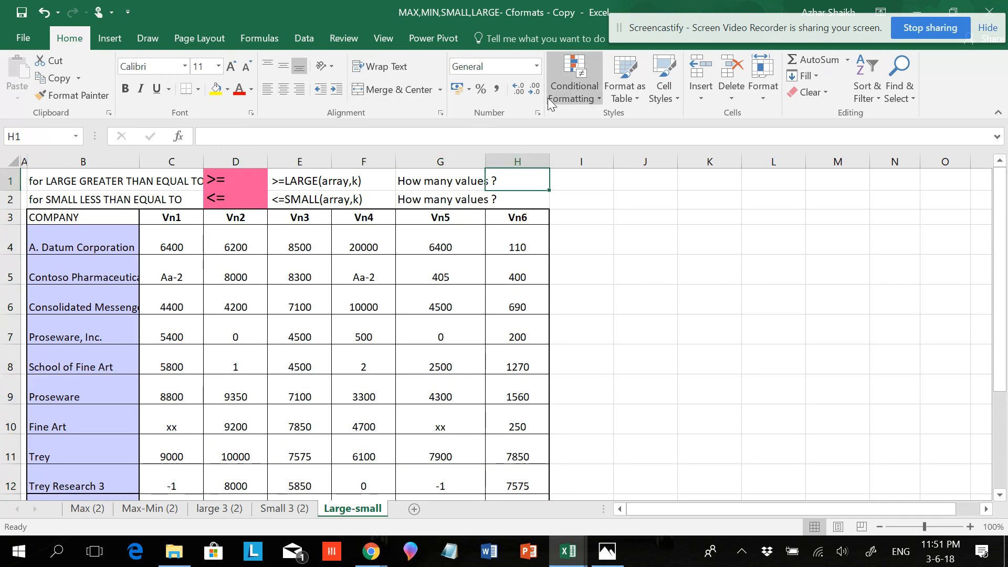
left_click(304, 39)
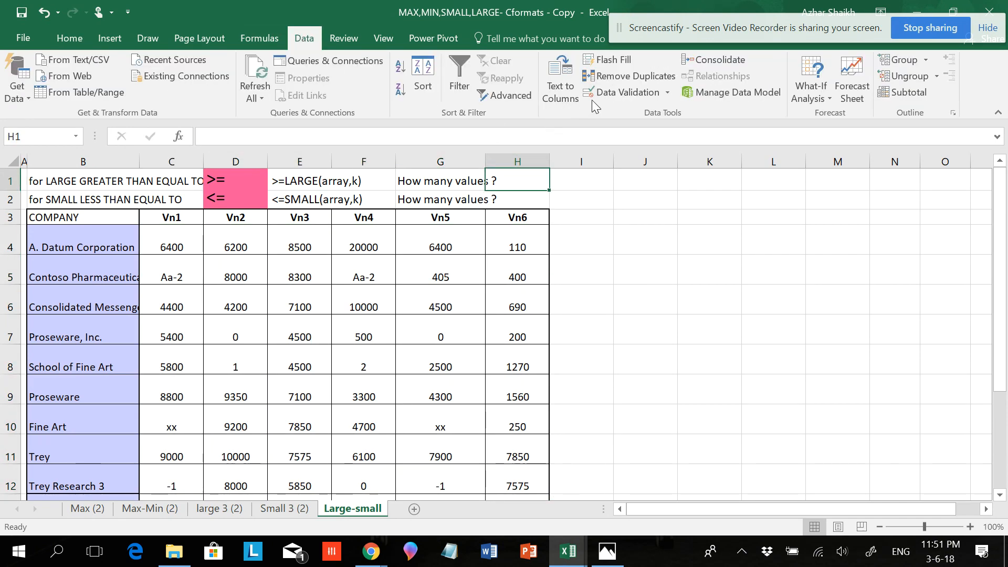
left_click(610, 92)
left_click(629, 169)
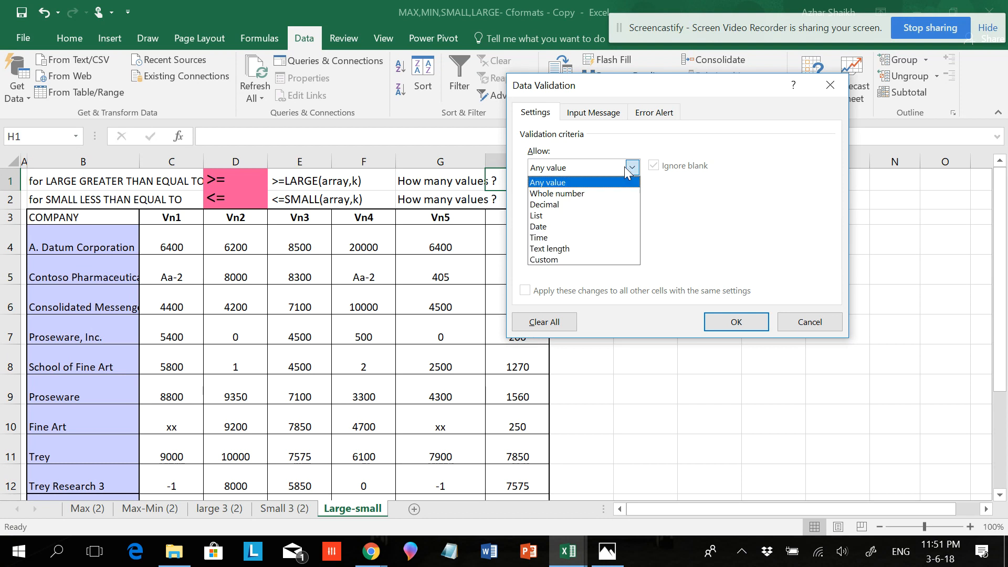
left_click(559, 214)
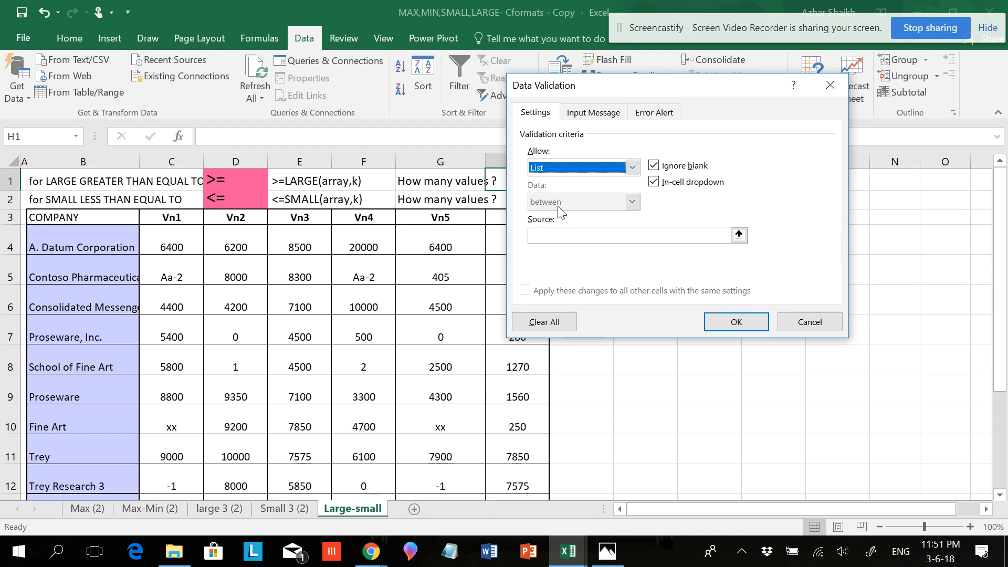
left_click(557, 234)
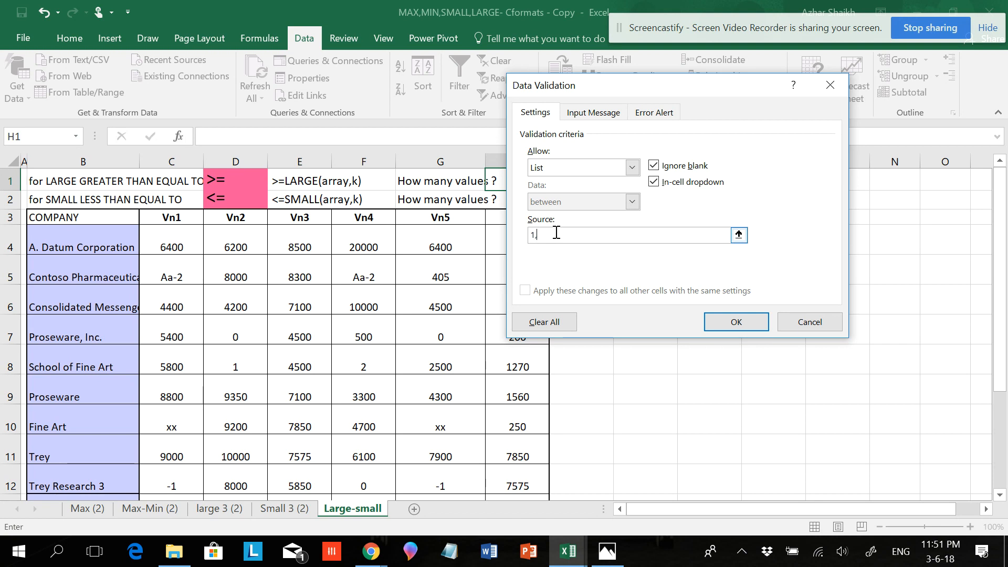
type("1,2,3,4,5,6")
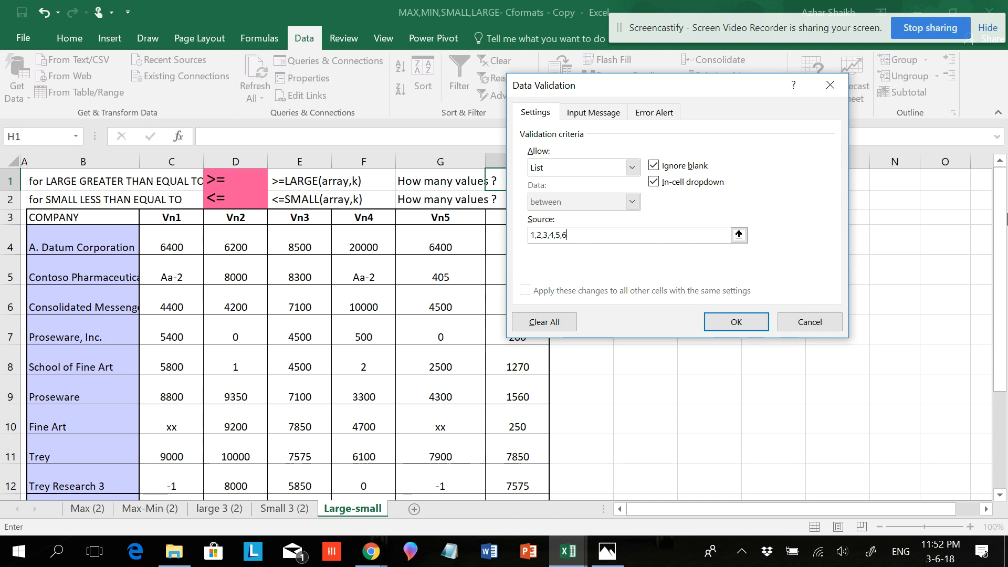
left_click(735, 322)
Try 1 and settle on 2 as the number of largest values in H1, and fill H1 down into H2
left_click(556, 184)
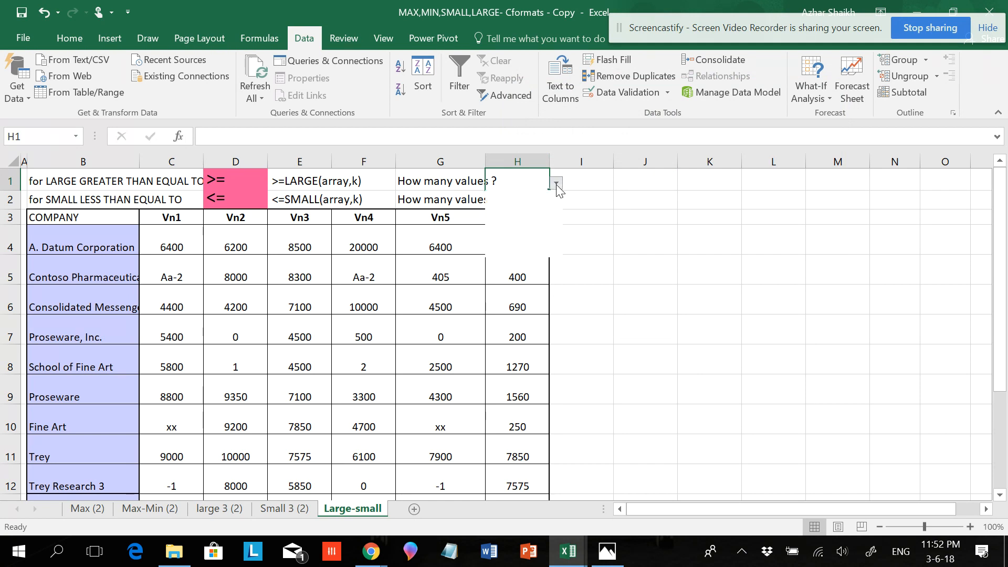
left_click(545, 194)
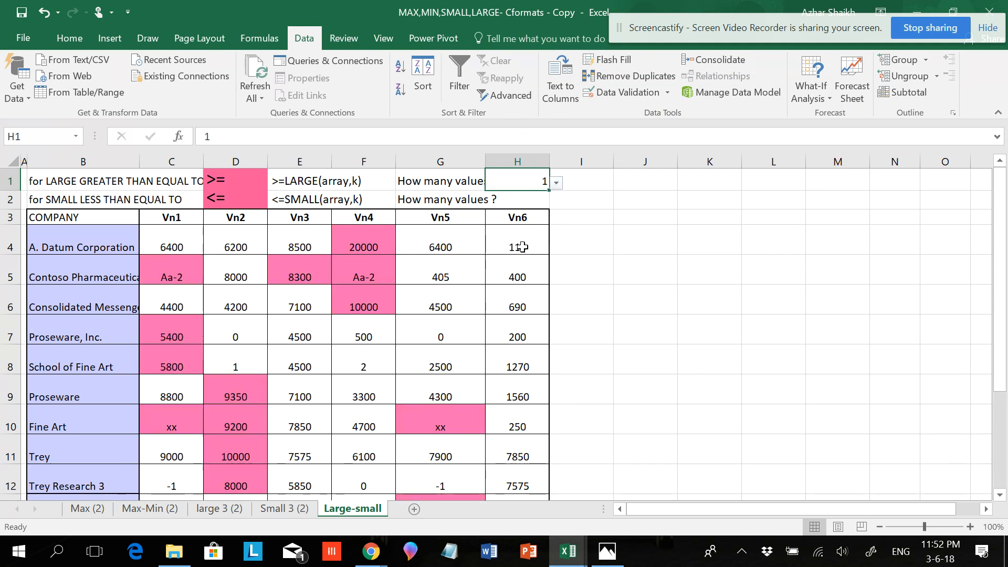
left_click(557, 183)
left_click(528, 208)
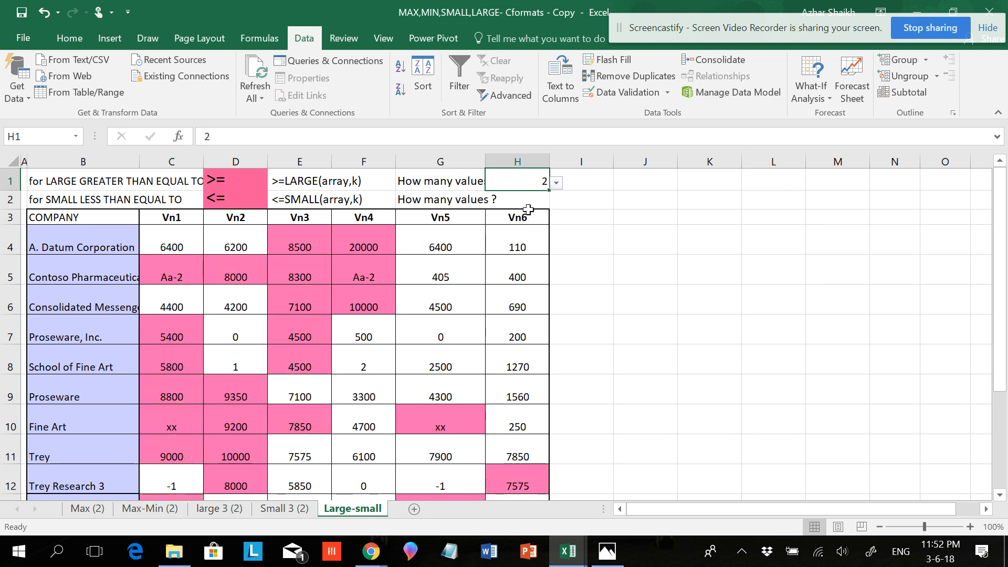
left_click(529, 196)
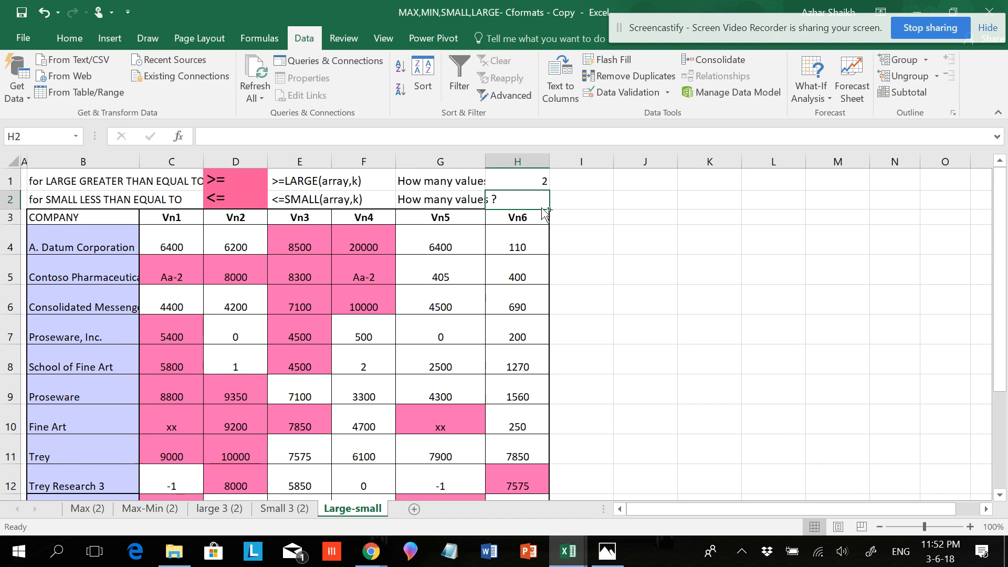
key("ctrl+d")
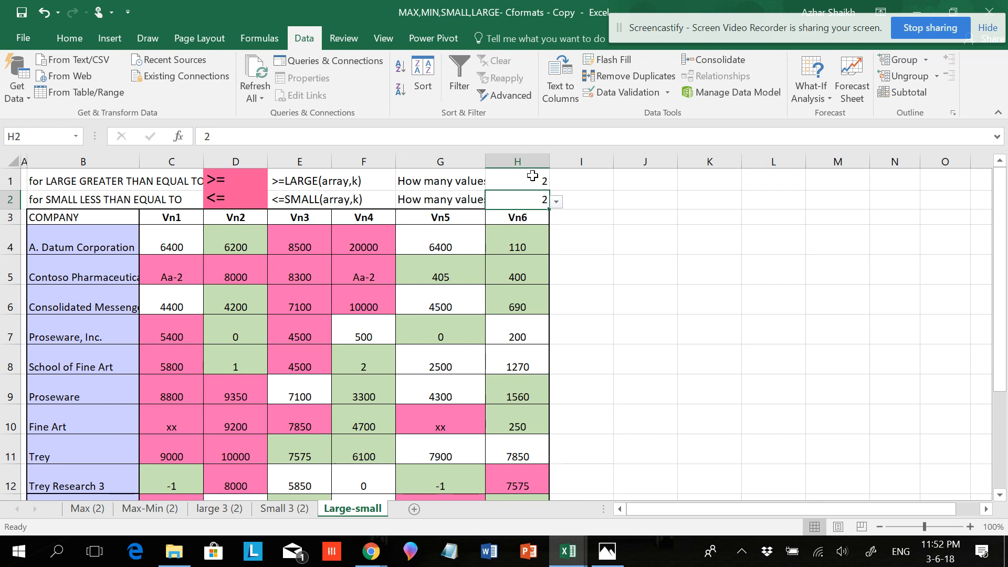
Set the number of smallest values in H2 to 4 and the number of largest values in H1 to 4
left_click(556, 203)
left_click(506, 247)
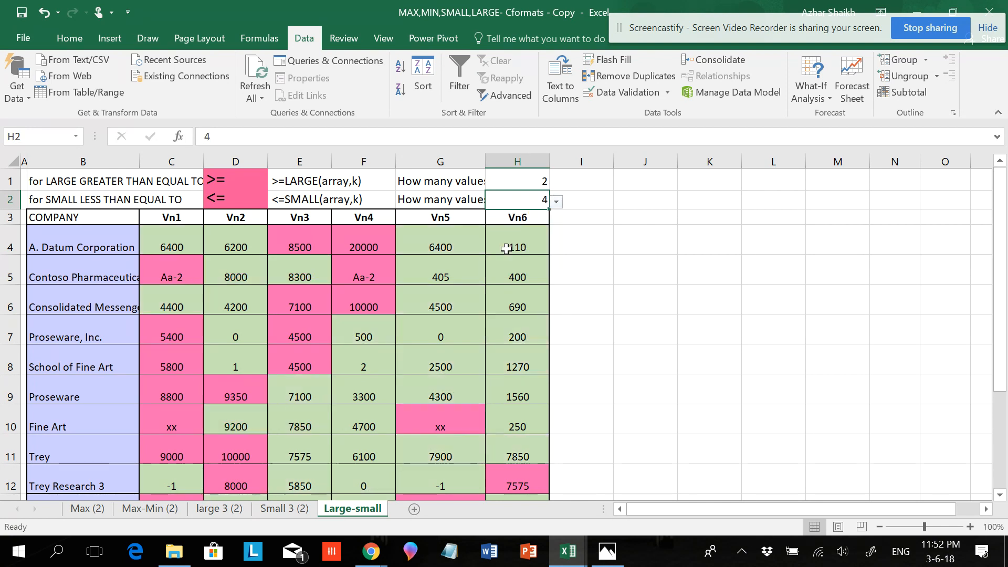
left_click(544, 182)
left_click(555, 184)
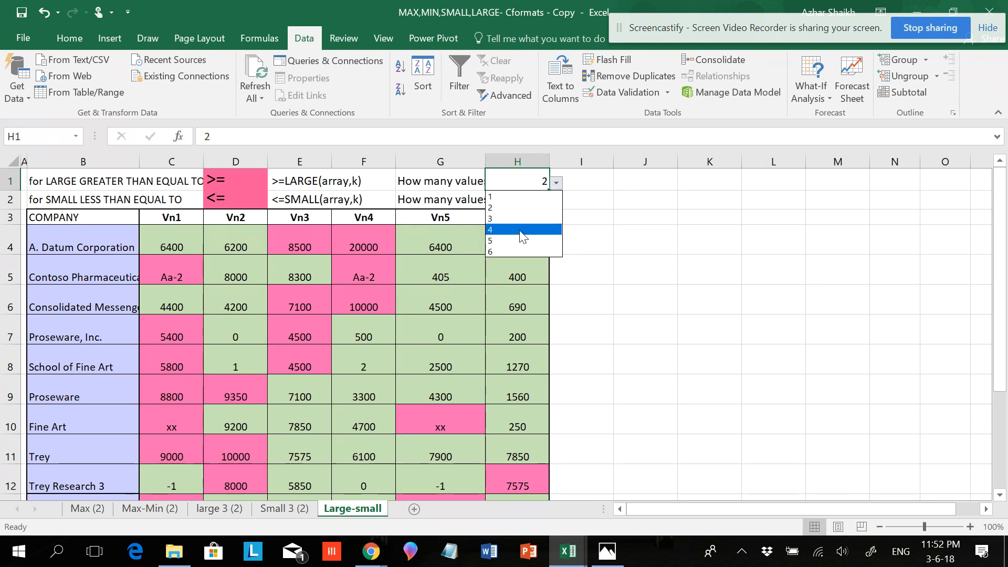
left_click(520, 229)
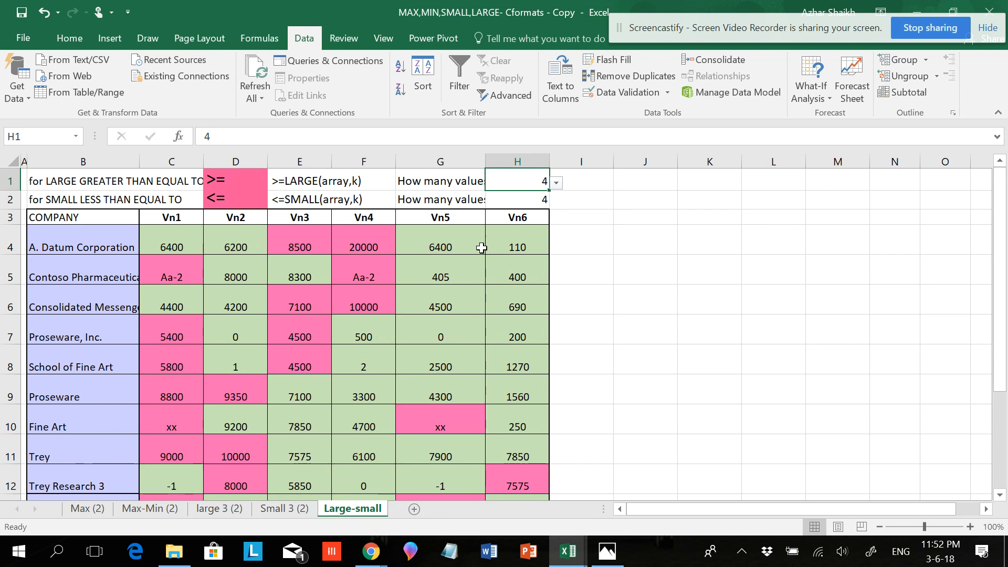
Test another combination by choosing 5 smallest values in H2 and 1 largest value in H1
left_click(548, 198)
left_click(556, 202)
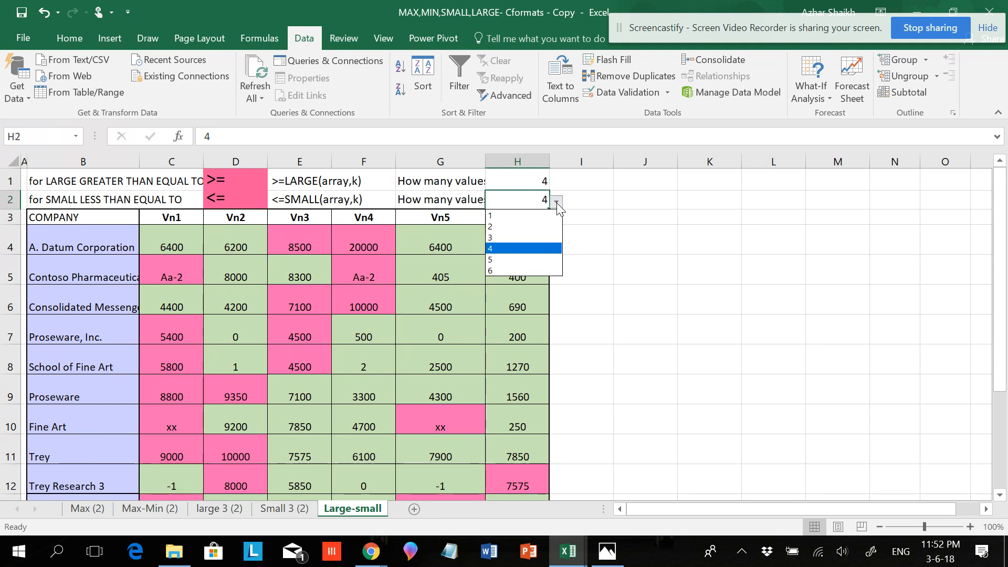
left_click(521, 247)
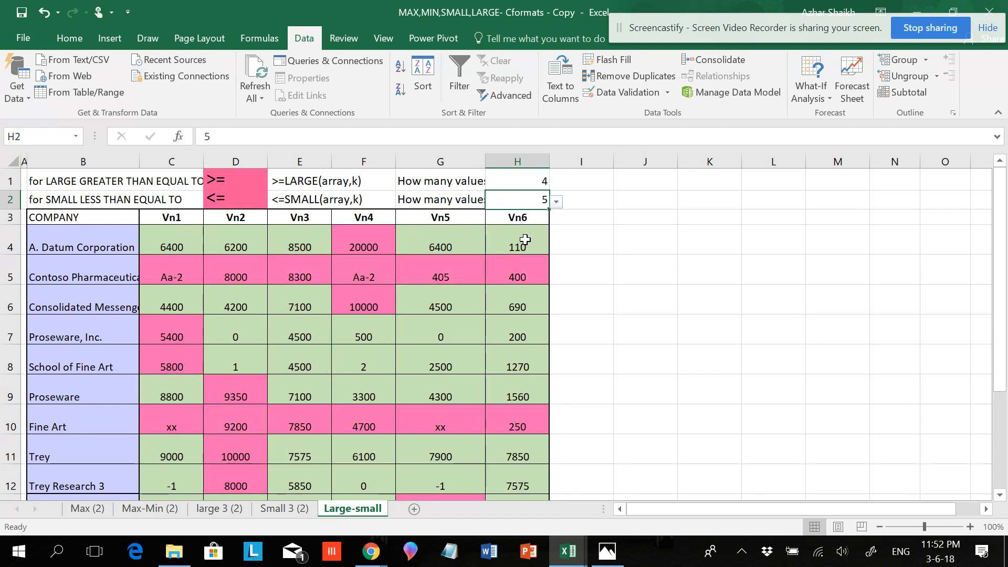
left_click(545, 185)
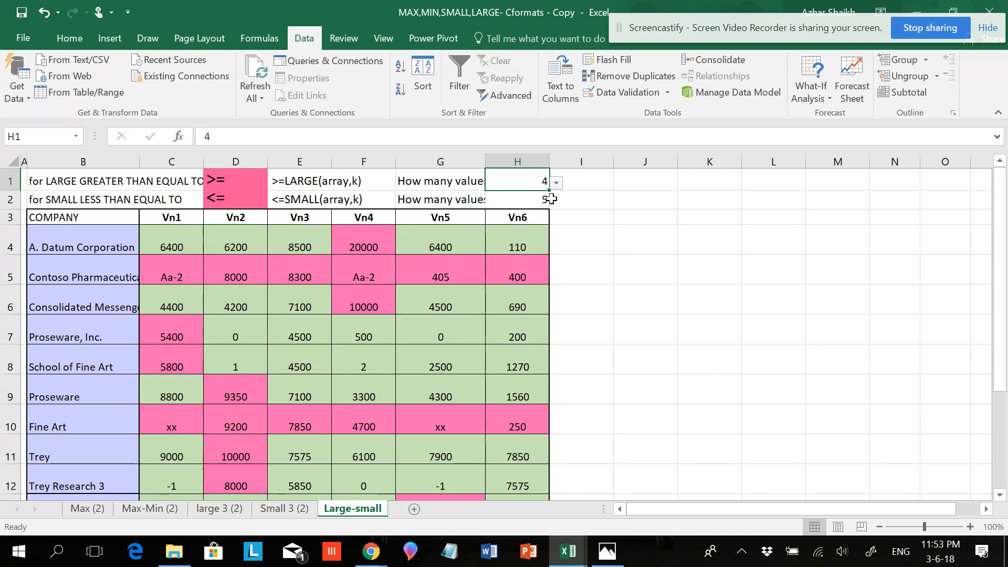
left_click(556, 183)
left_click(525, 199)
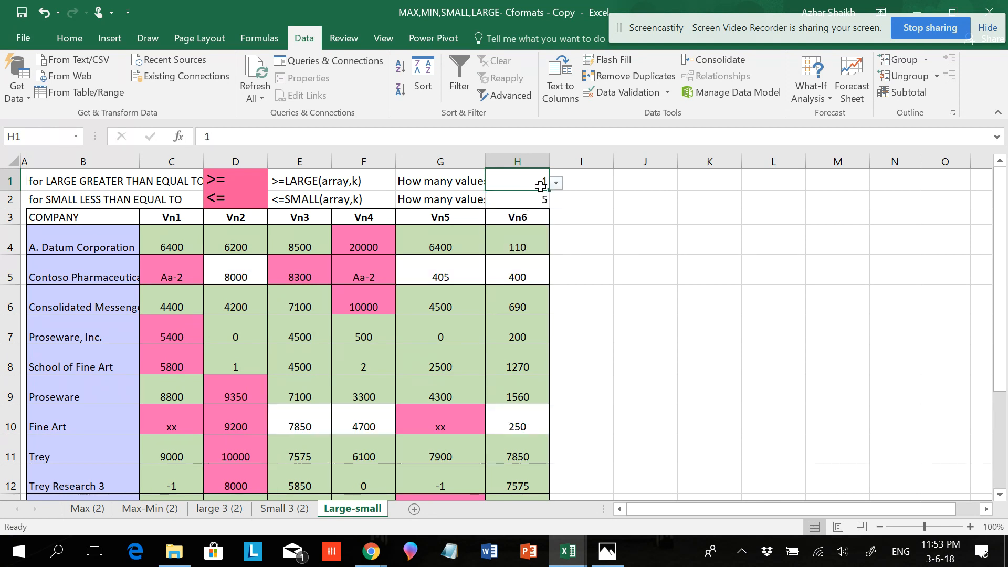
Set both the largest-values count in H1 and the smallest-values count in H2 to 2
left_click(556, 183)
left_click(535, 206)
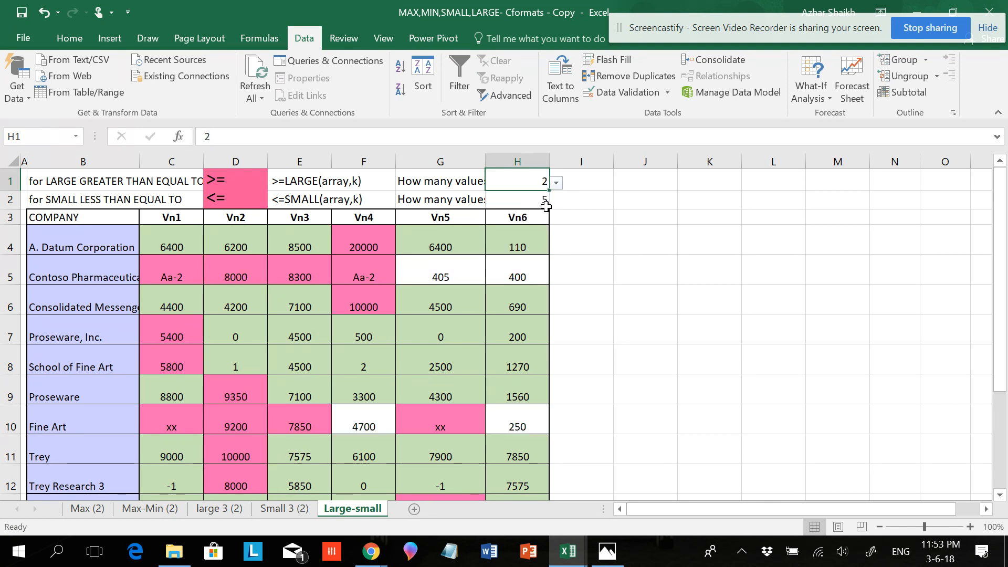
left_click(547, 210)
left_click(546, 205)
left_click(556, 201)
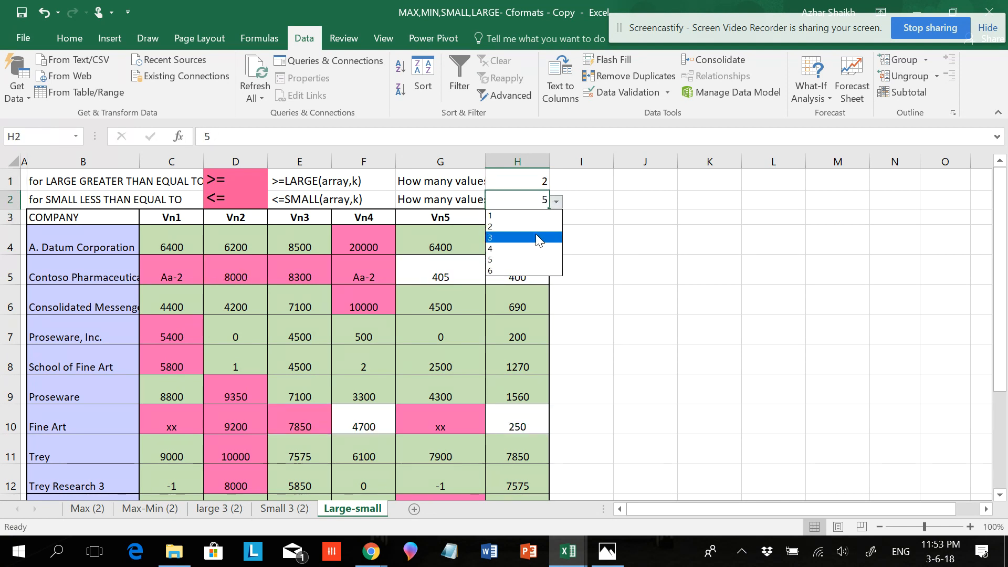
left_click(535, 234)
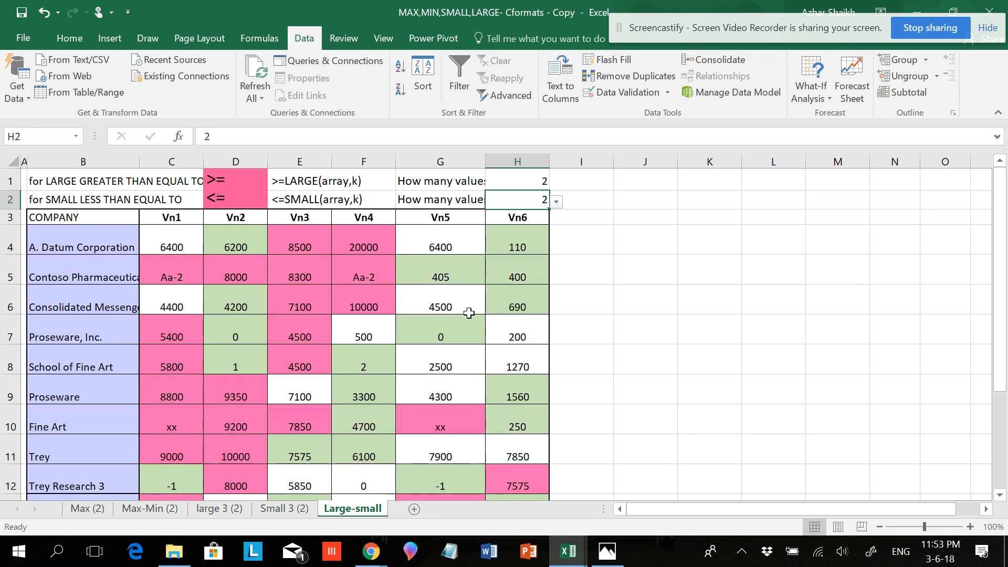